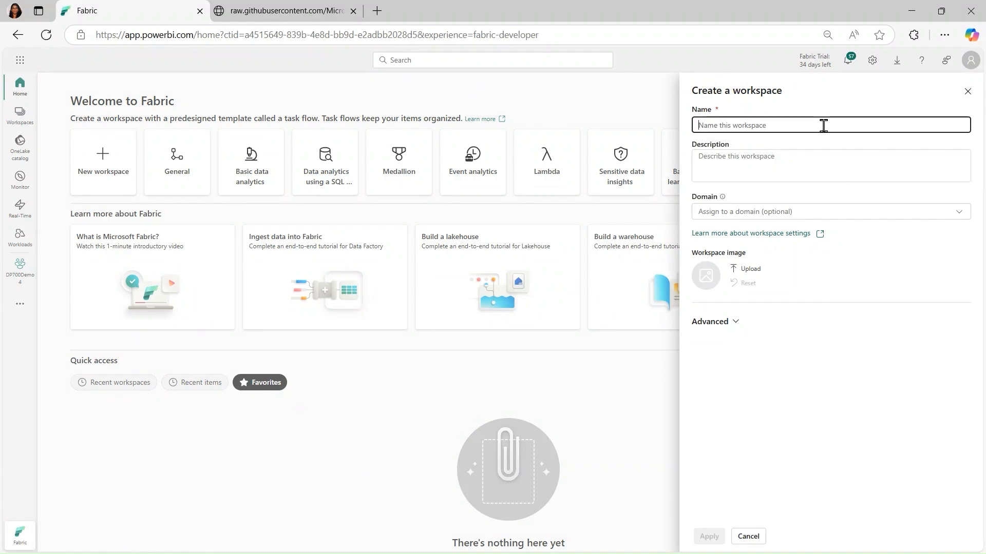
Create a workspace named DP700Lab4 with the Fabric capacity license mode and the small semantic model storage format
type("DP700")
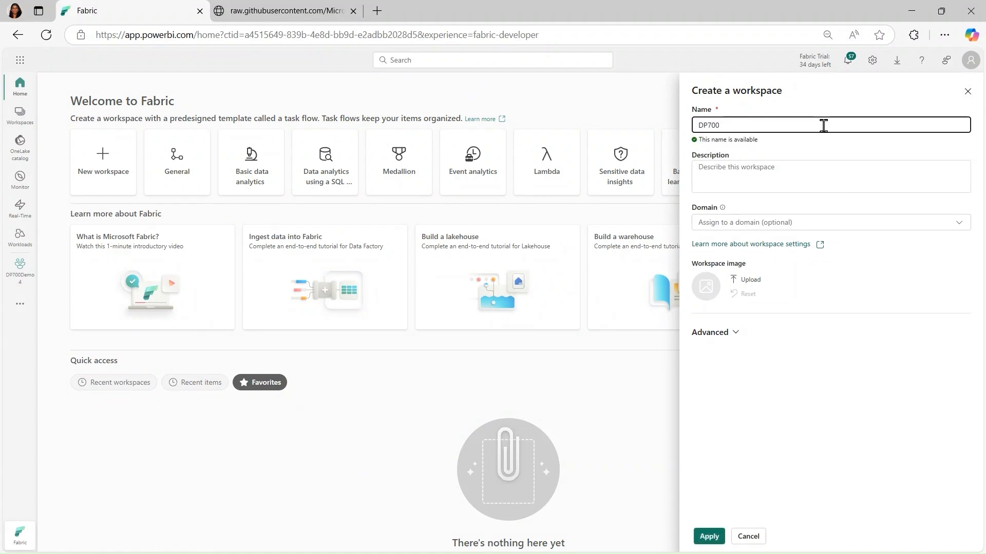
type("Lab4")
left_click(735, 334)
scroll(980, 265, "down", 1)
left_click_drag(981, 264, 941, 409)
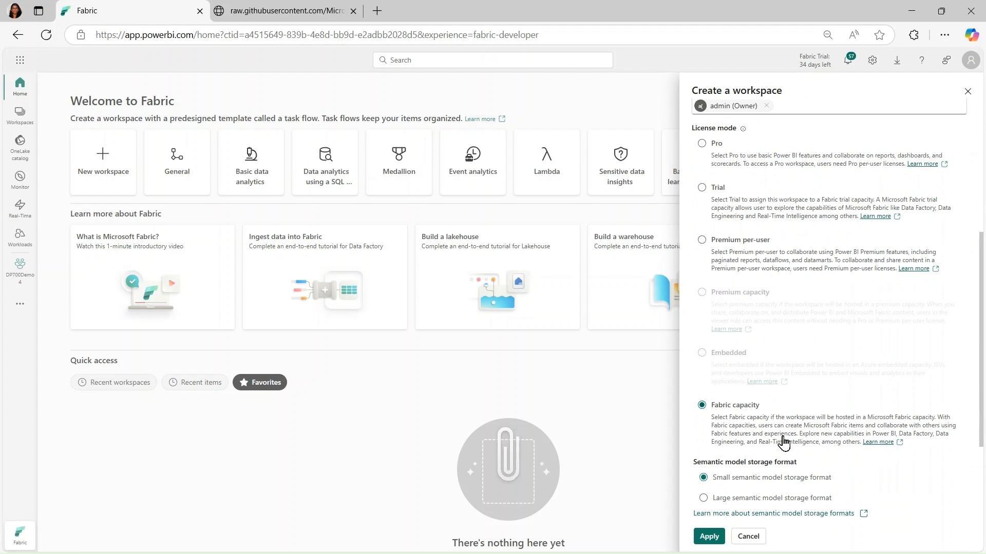
left_click(708, 536)
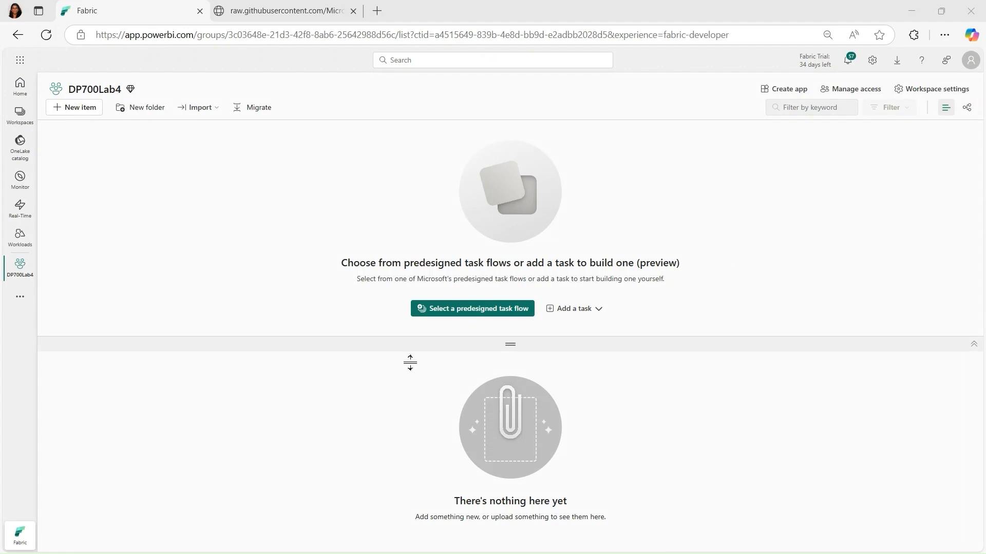
Collapse the workspace's task flow area and create a lakehouse named DP700Lab4LH
left_click_drag(508, 345, 524, 126)
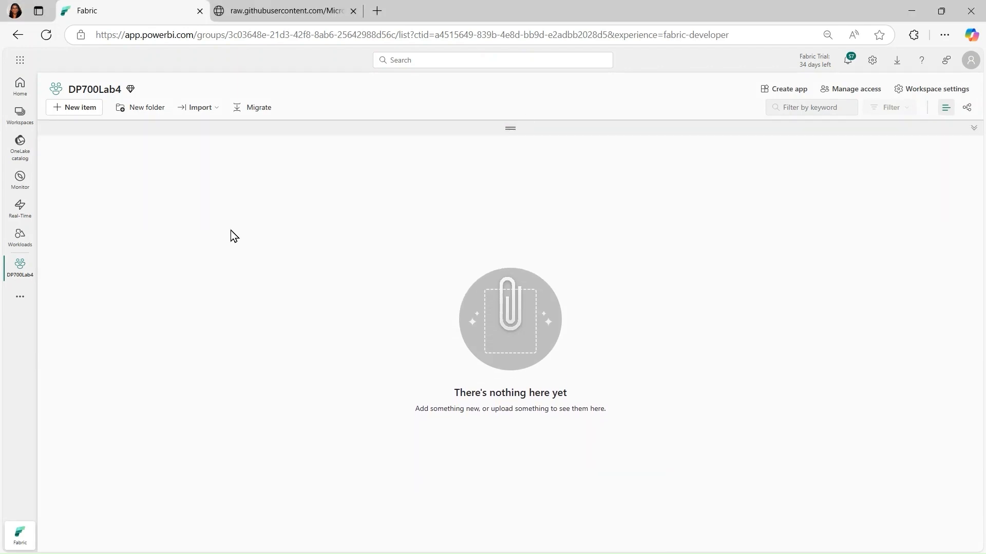
left_click(81, 110)
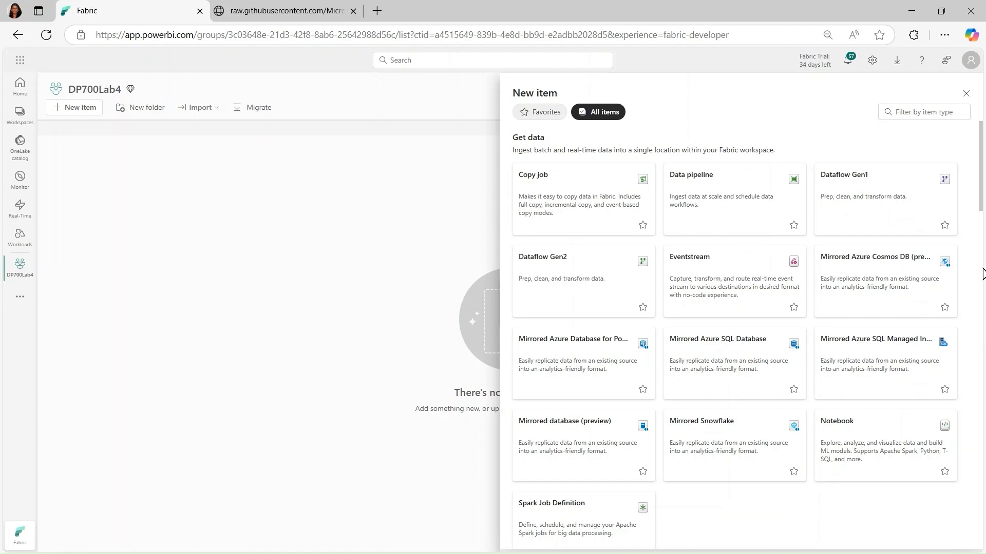
left_click_drag(982, 195, 952, 272)
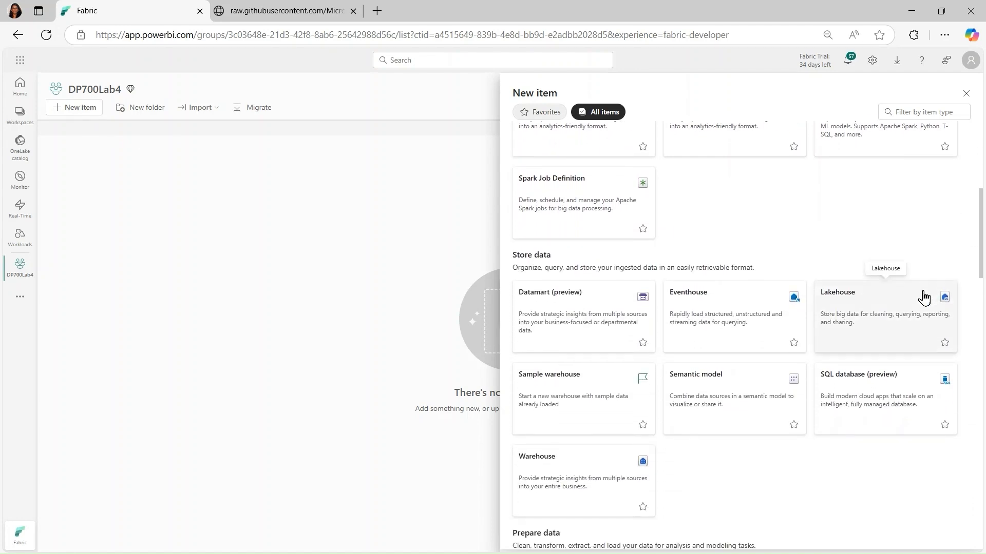
left_click(867, 317)
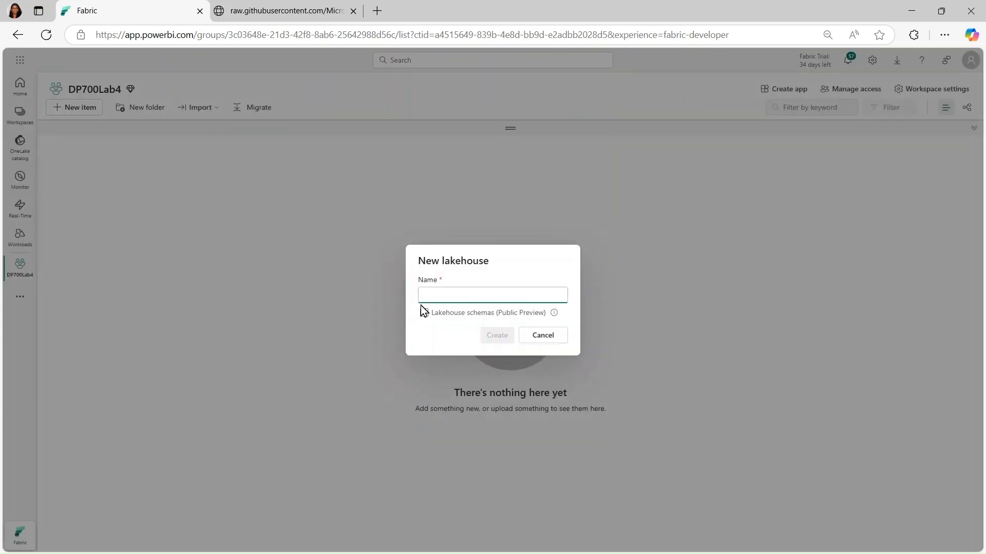
type("Dp700Lab4")
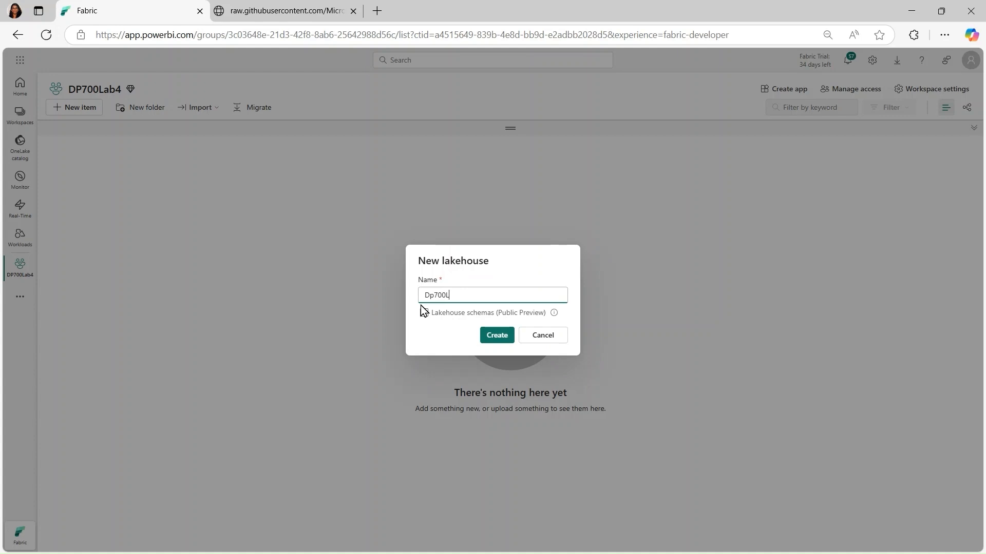
type("LH")
key("BackSpace")
type("P")
left_click(484, 337)
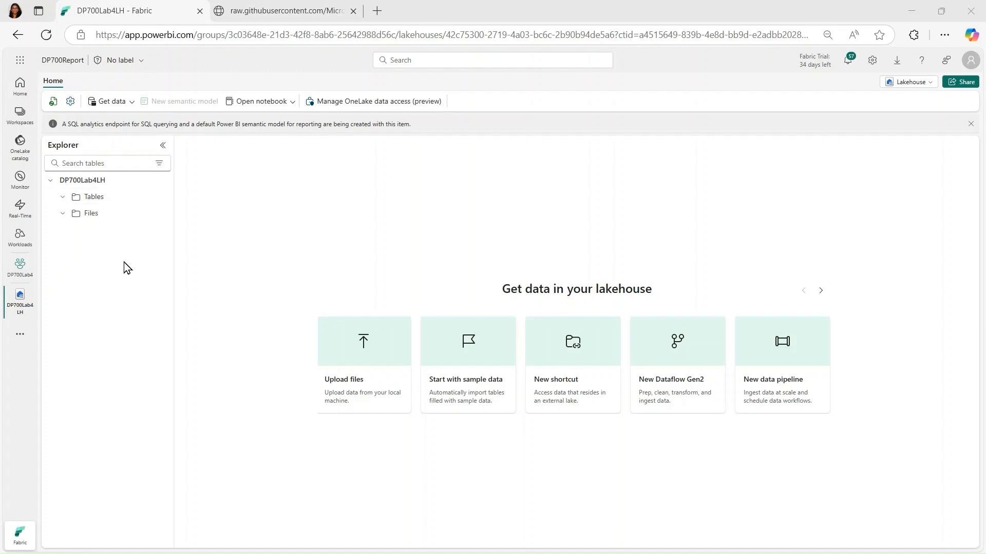
Create a new Dataflow Gen2 from the lakehouse and start an import from a Text/CSV file
left_click(130, 104)
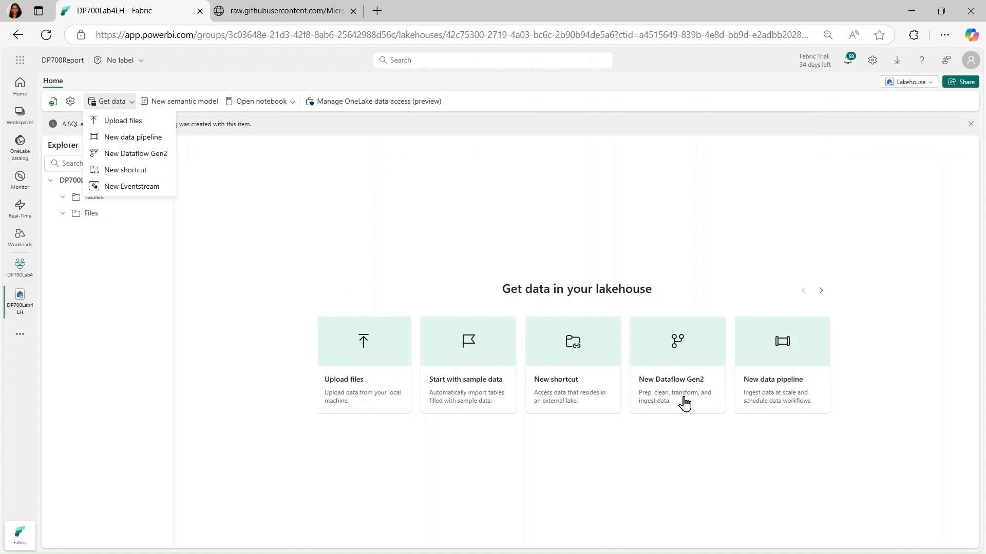
left_click(157, 161)
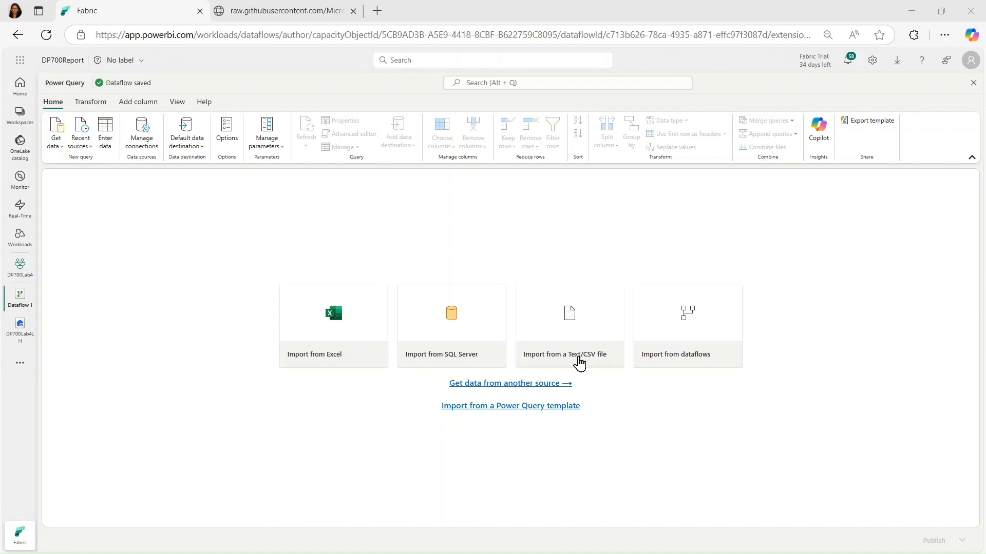
left_click(579, 363)
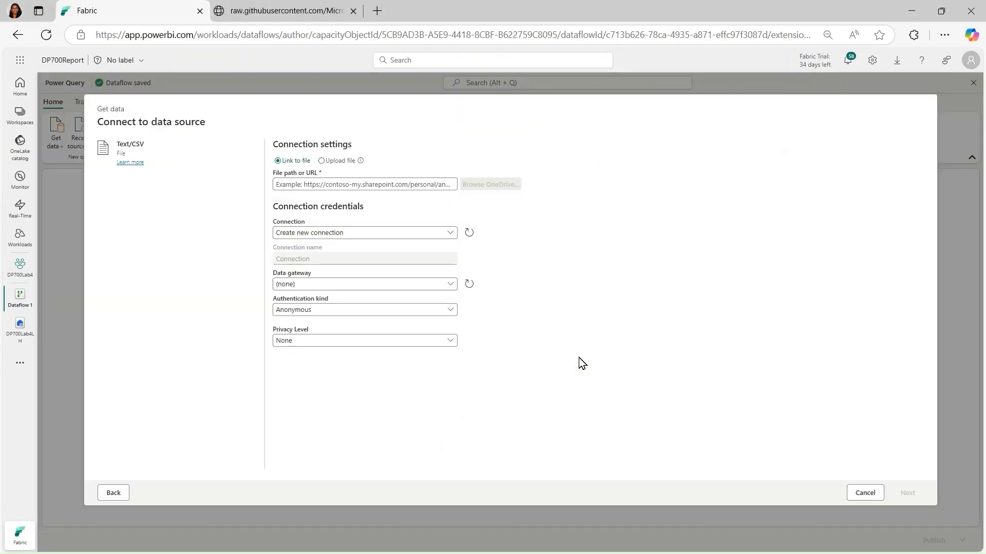
left_click(281, 16)
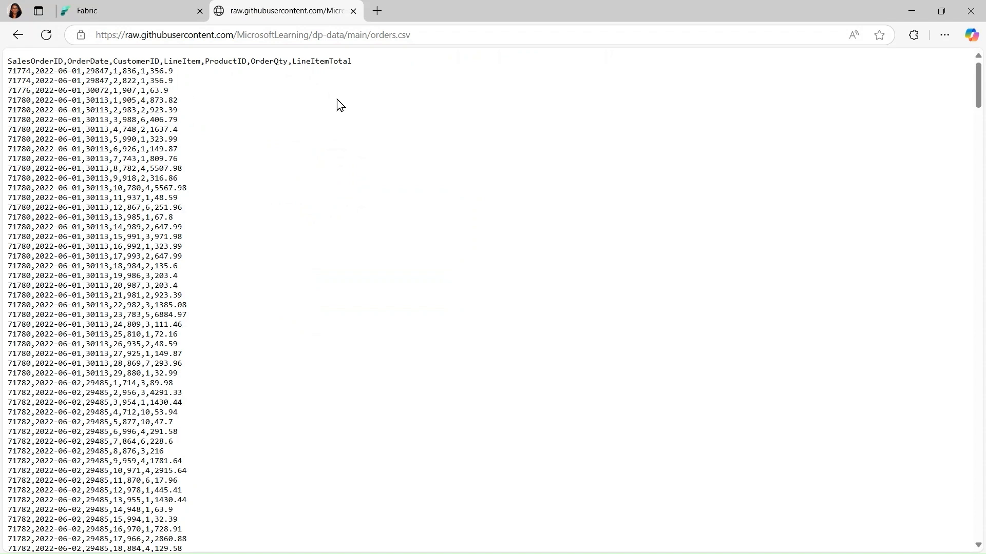
left_click(150, 31)
key("ctrl+c")
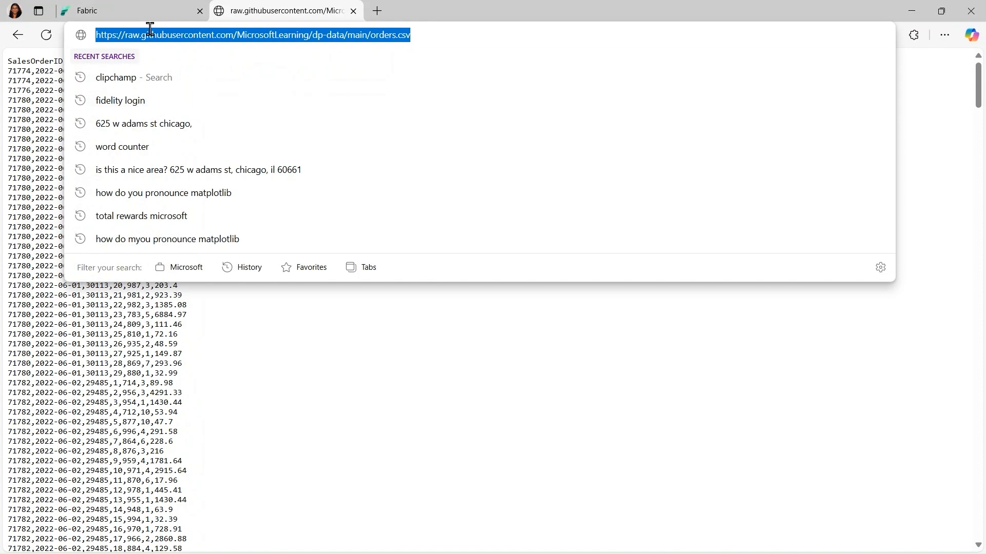
left_click(115, 10)
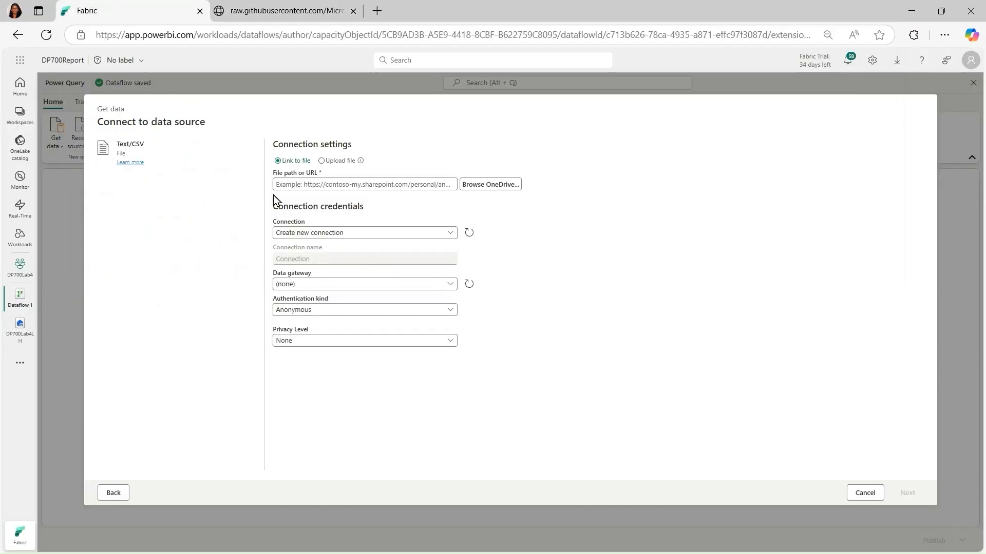
left_click(351, 183)
key("ctrl+v")
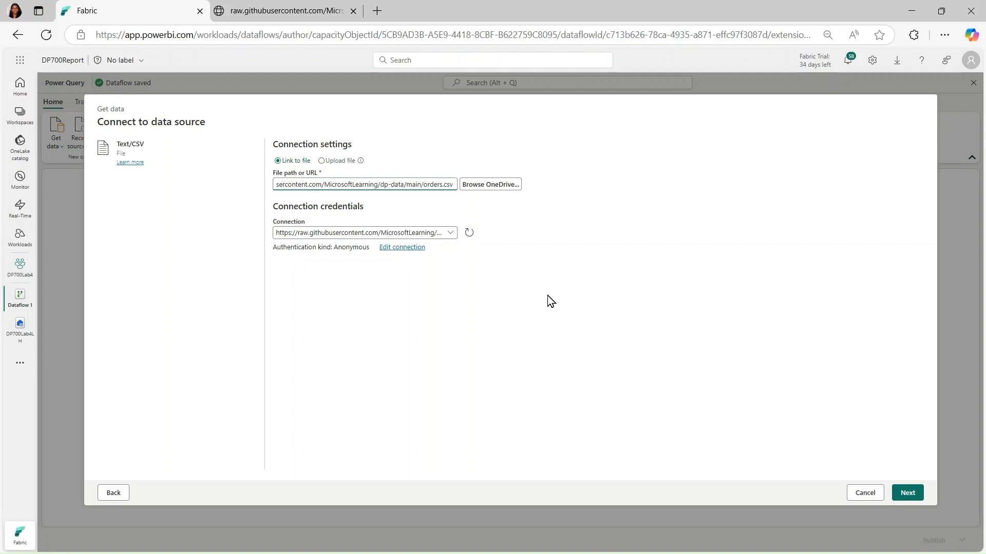
left_click(450, 233)
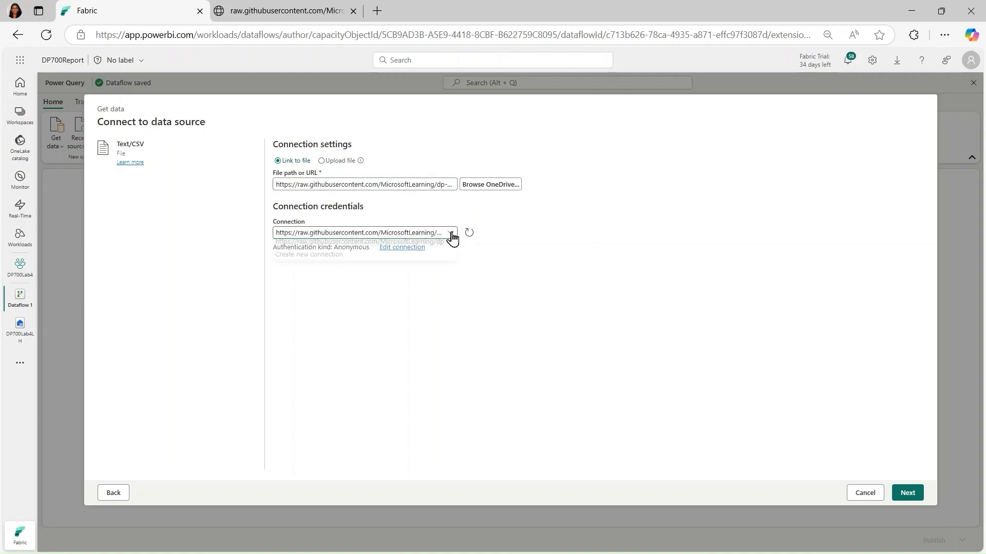
left_click(322, 262)
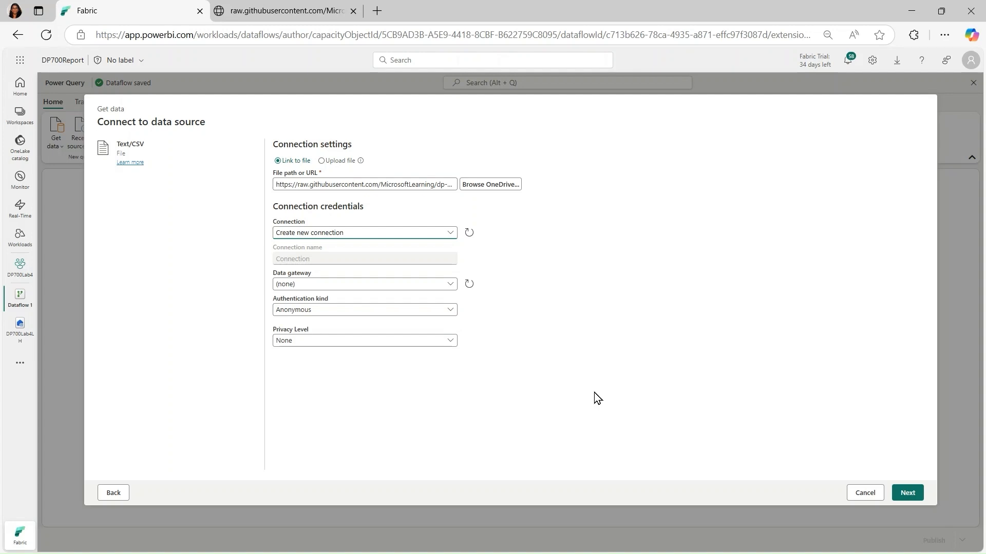
left_click(445, 233)
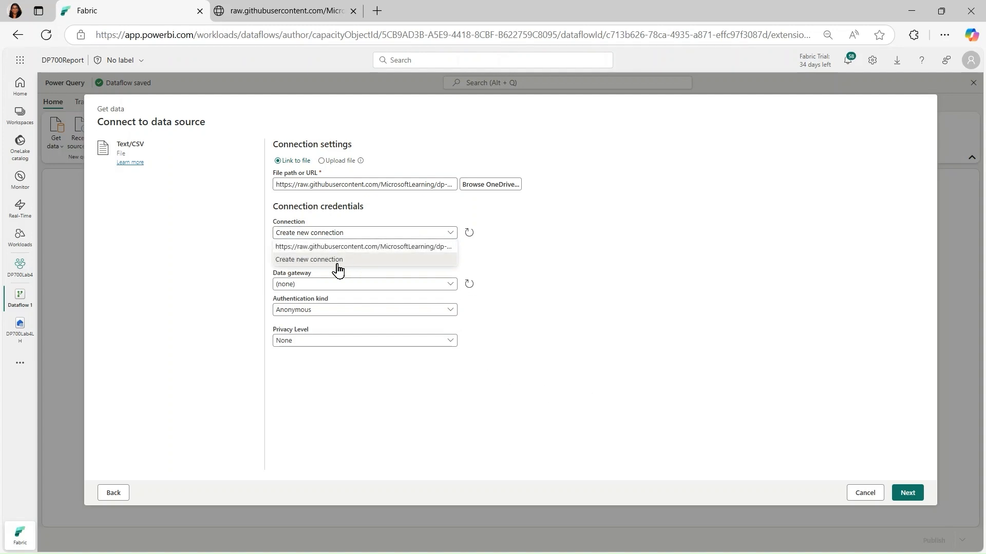
left_click(332, 248)
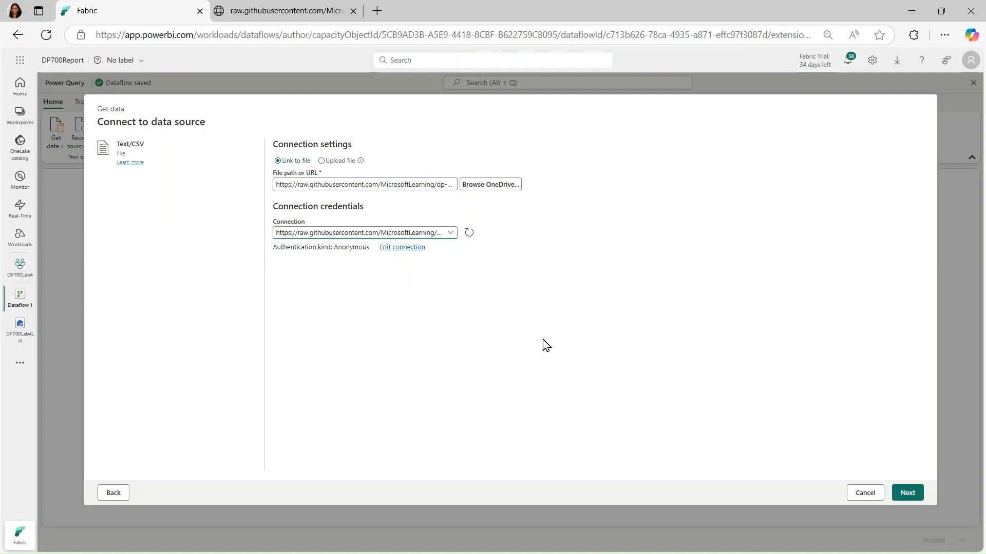
Preview the orders.csv data, create the orders query from it, and compare it with the source CSV
left_click(907, 494)
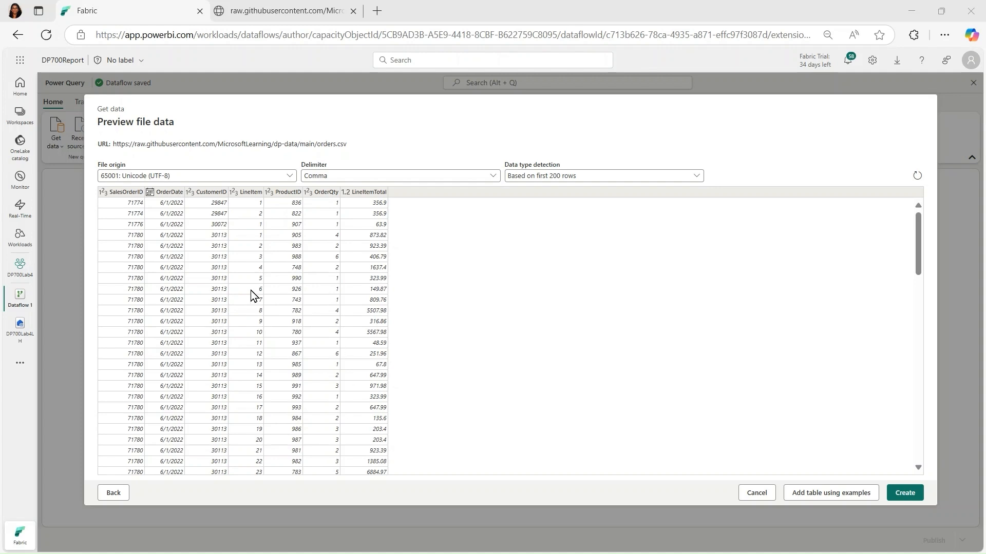
left_click(286, 11)
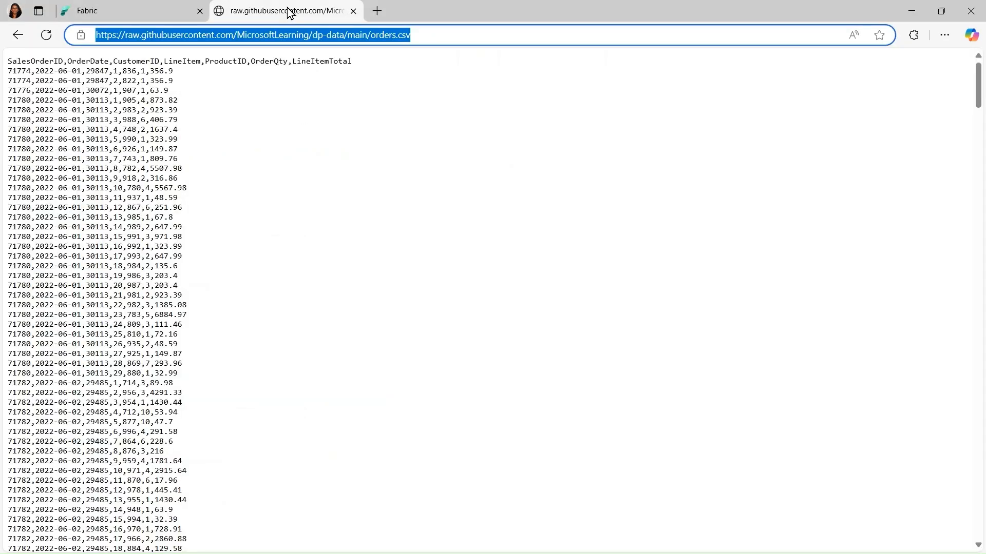
left_click(136, 16)
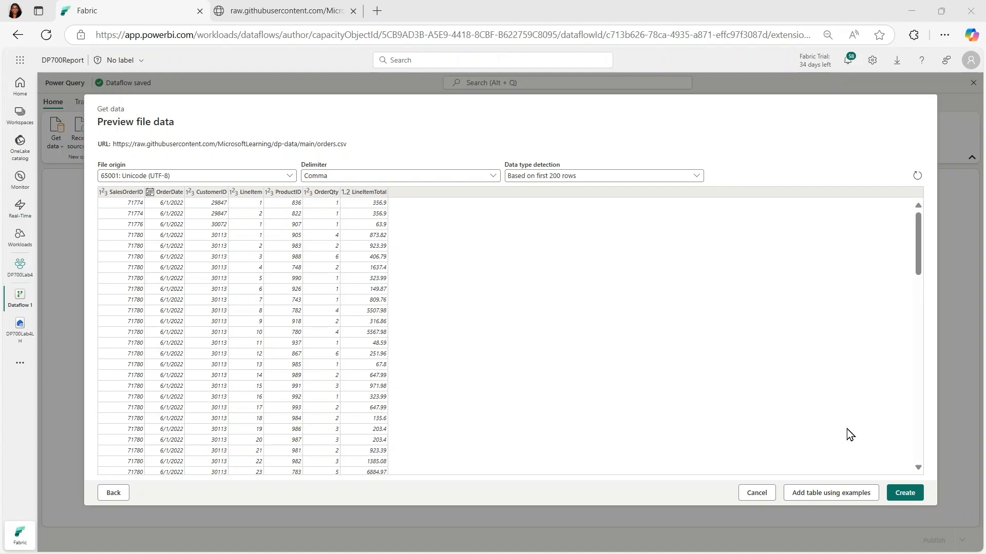
left_click(907, 495)
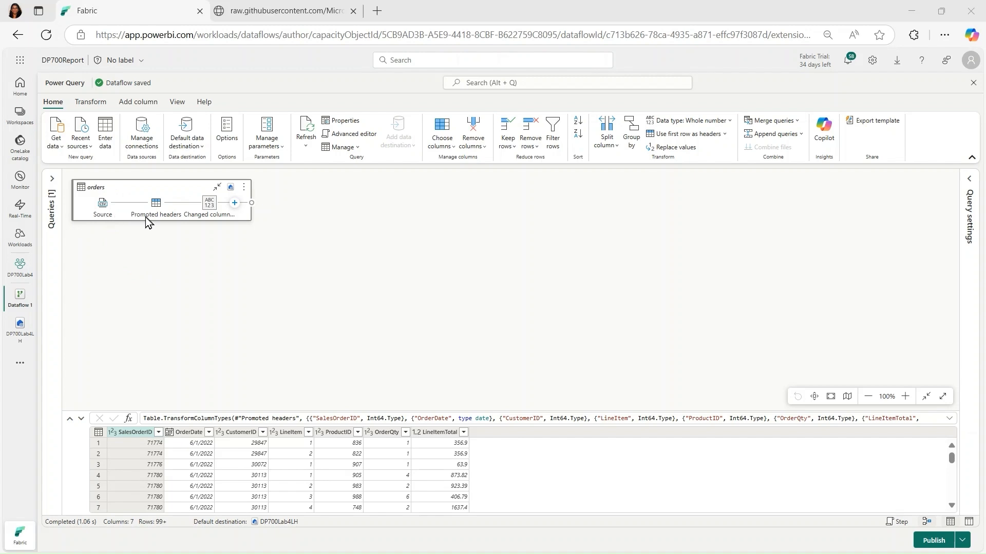
left_click(250, 18)
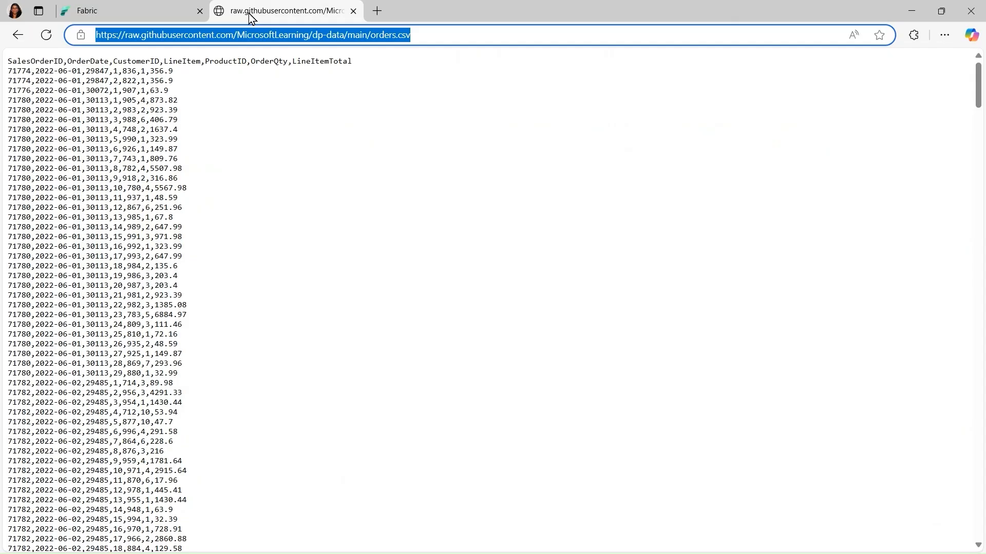
left_click(119, 16)
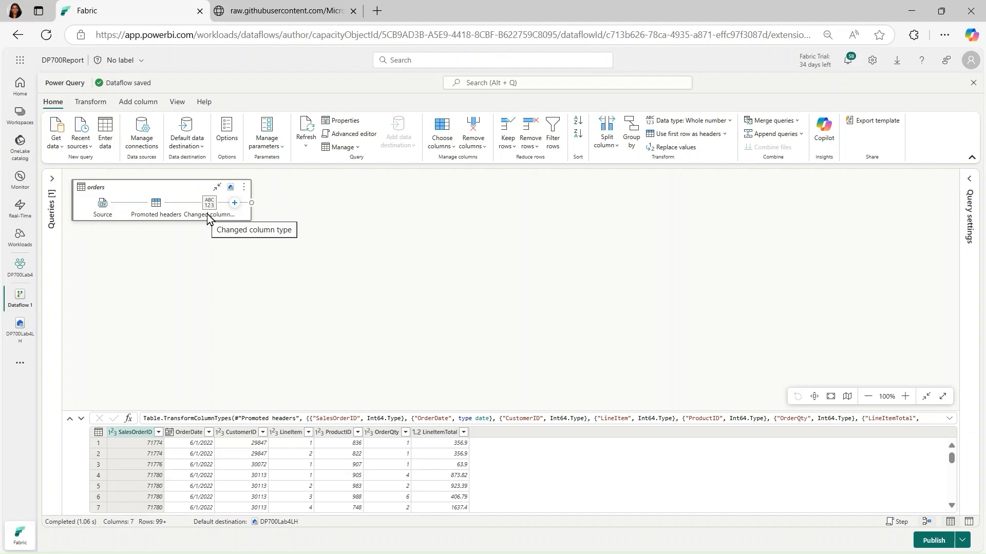
Start a custom column in the orders query, naming it Monthno with the Whole number data type
left_click(136, 102)
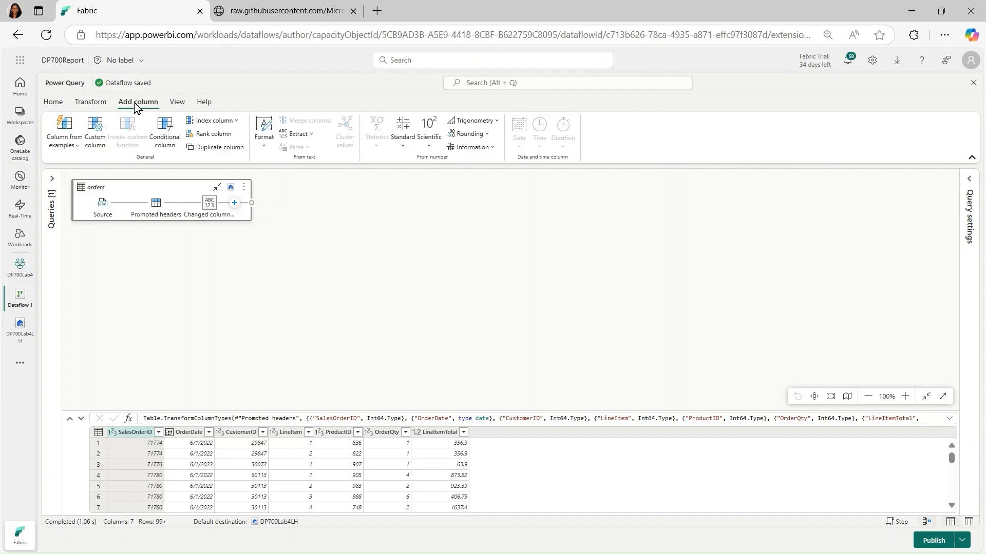
left_click(96, 152)
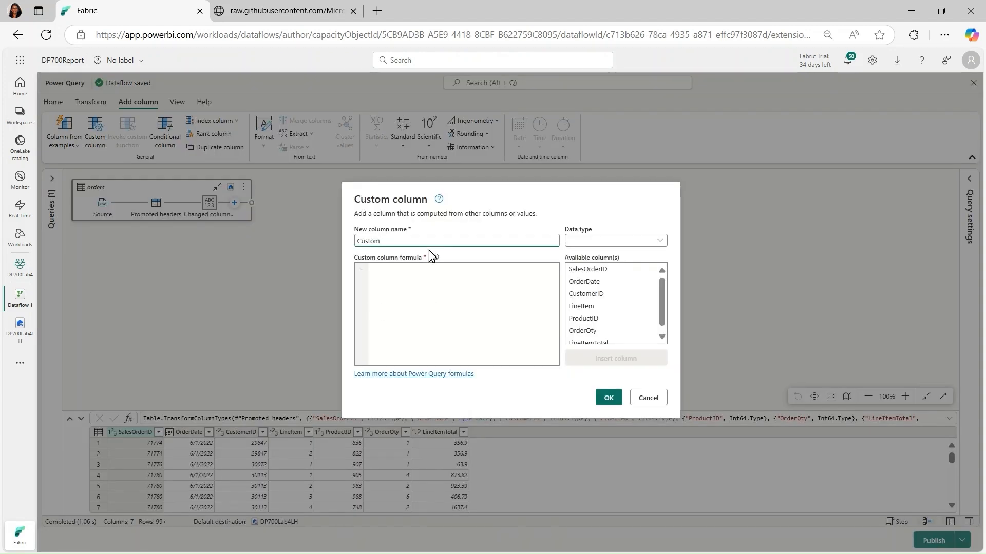
double_click(385, 242)
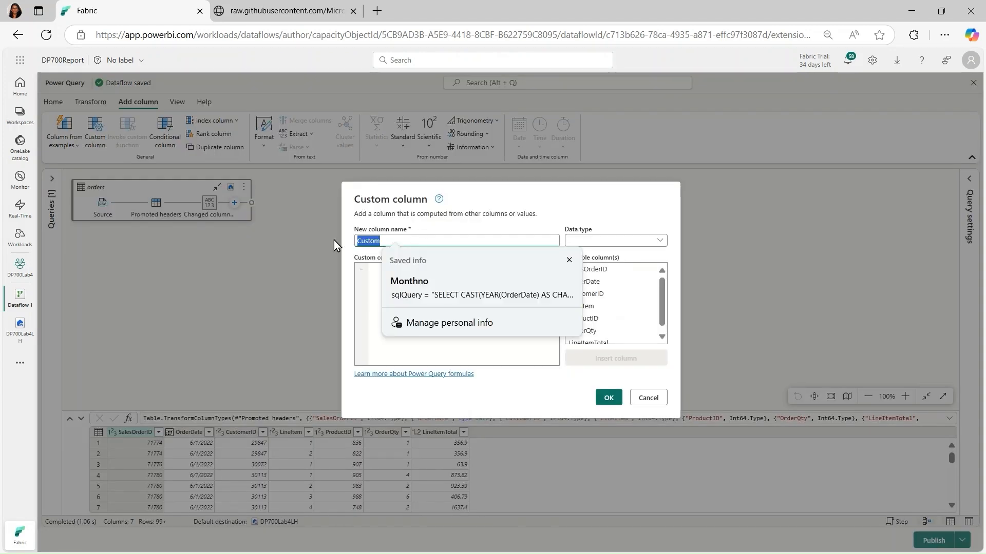
left_click(518, 201)
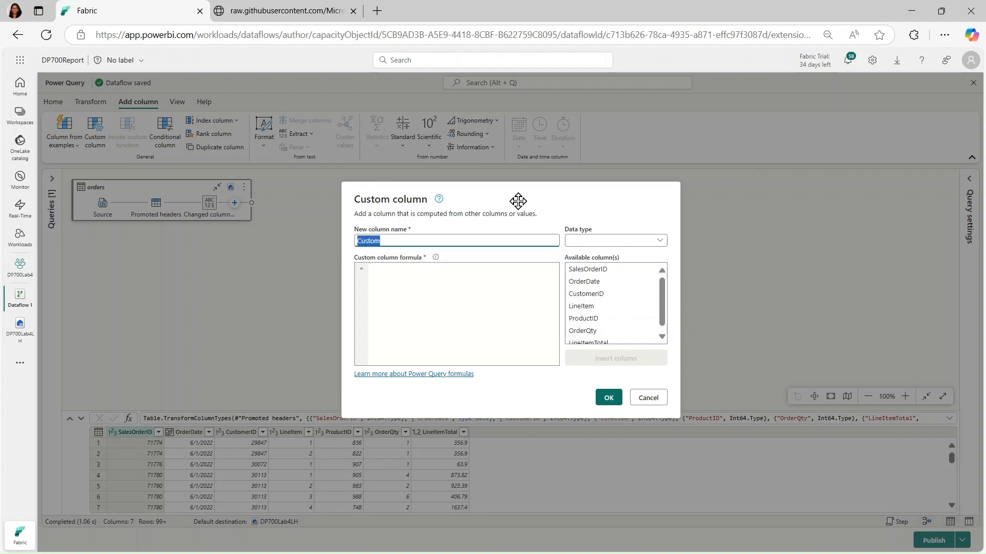
type("MONth")
key("BackSpace")
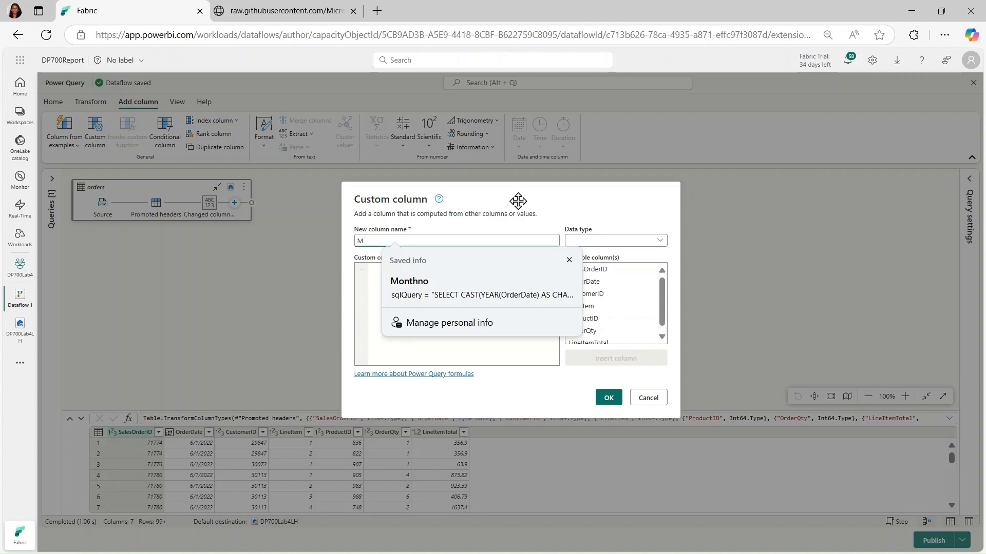
type("onthno")
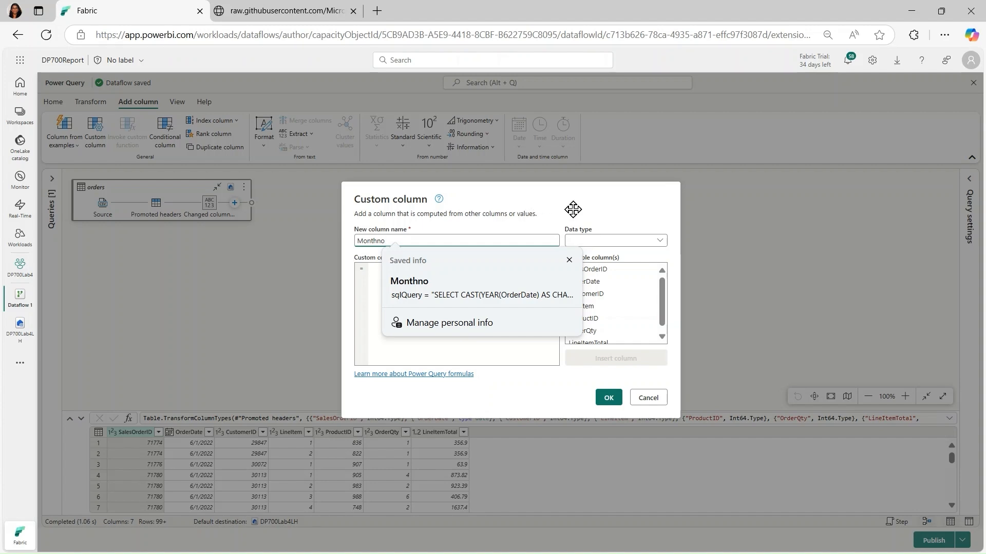
key("Escape")
left_click(656, 246)
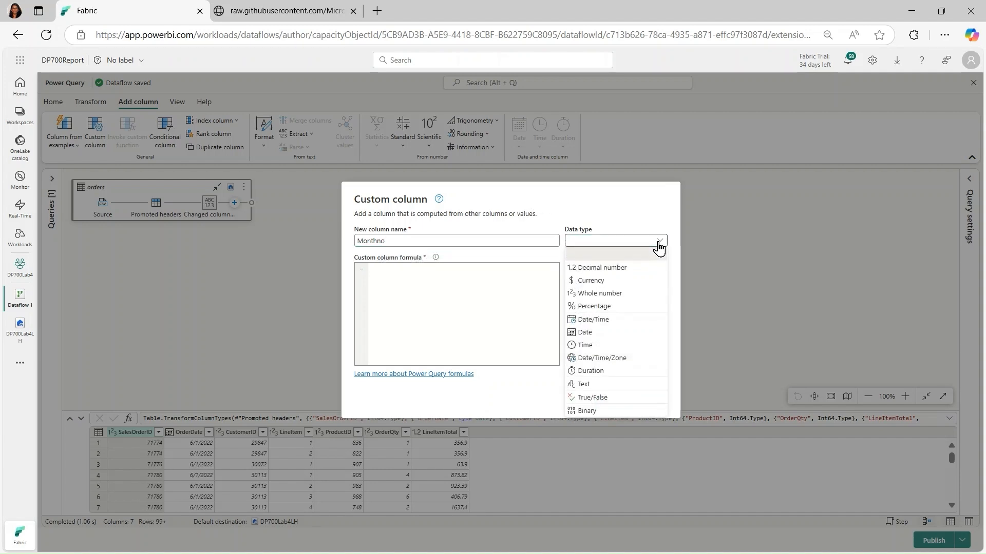
left_click(615, 294)
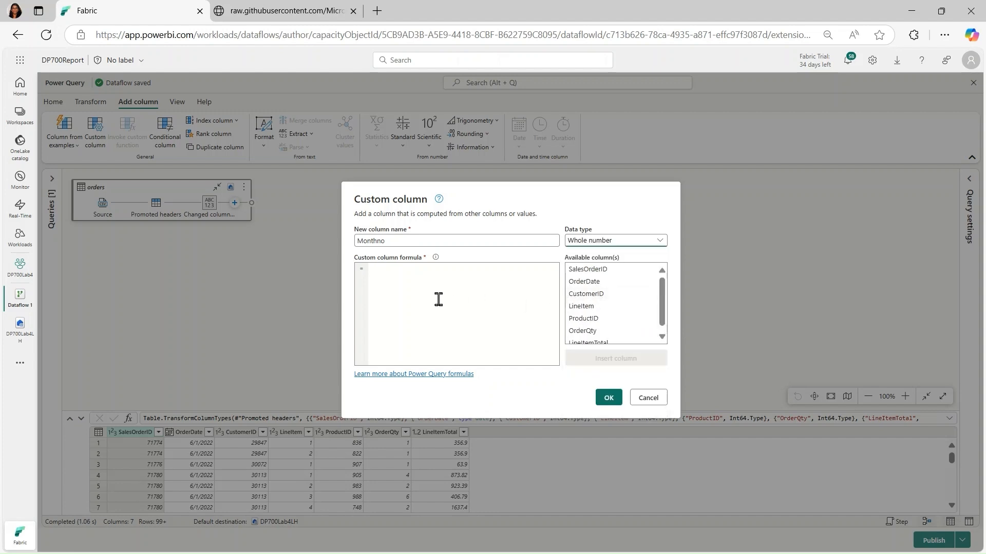
Define the Monthno column with the formula Date.Month([OrderDate]) and add it to the orders query
left_click(389, 274)
type("Date")
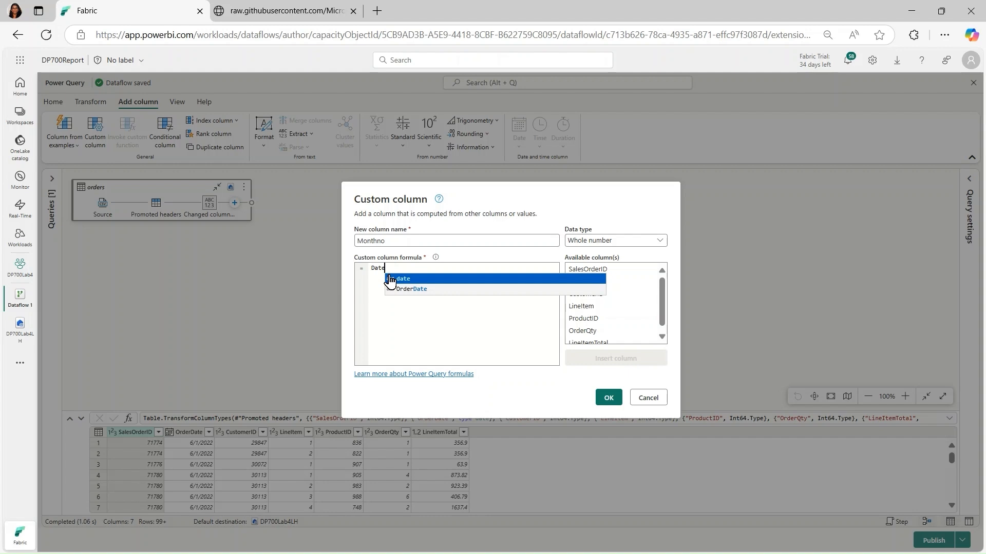
type(".")
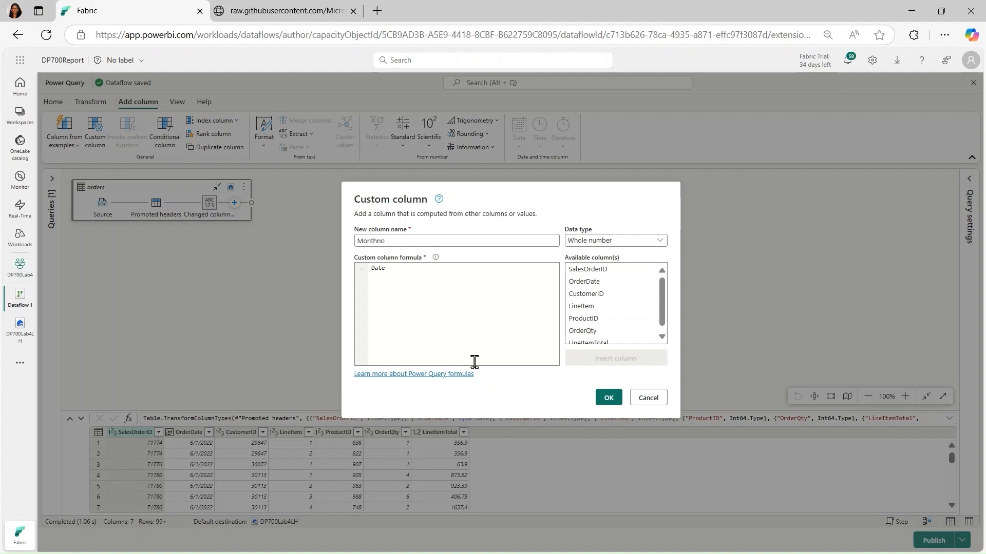
type(".Month(")
left_click(592, 287)
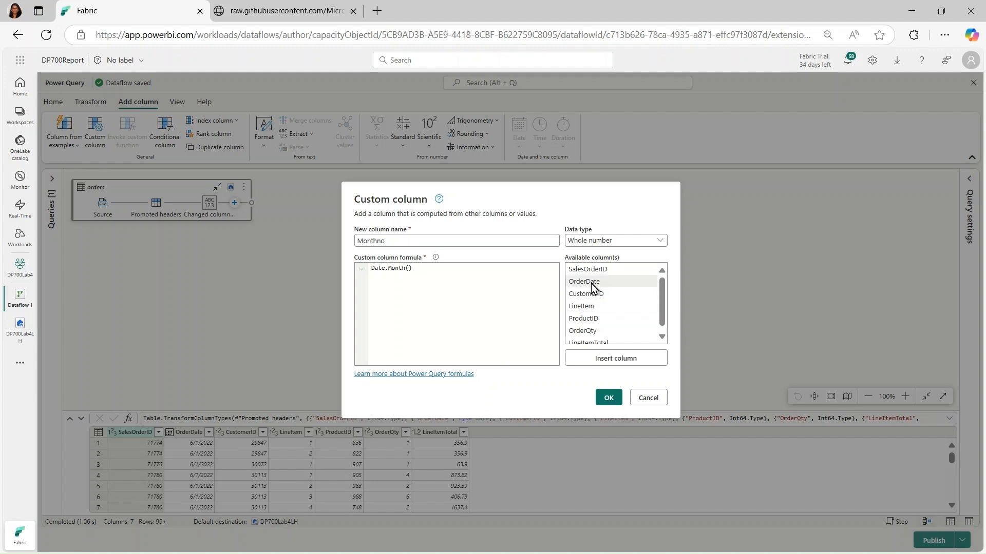
left_click(593, 362)
left_click(606, 400)
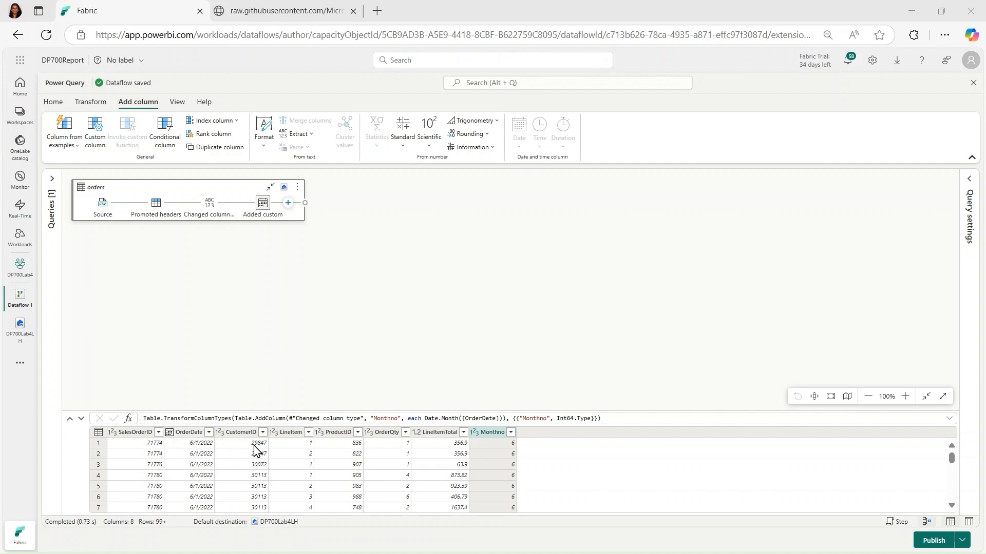
left_click(480, 433)
Check the default Lakehouse data destination in the orders query settings and remove it
left_click(970, 187)
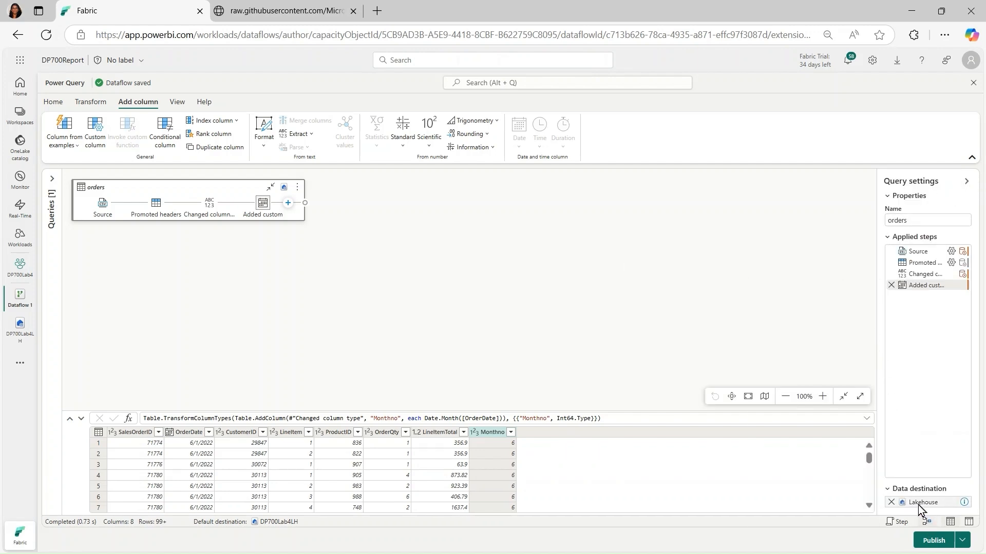
mouse_move(918, 506)
mouse_move(287, 193)
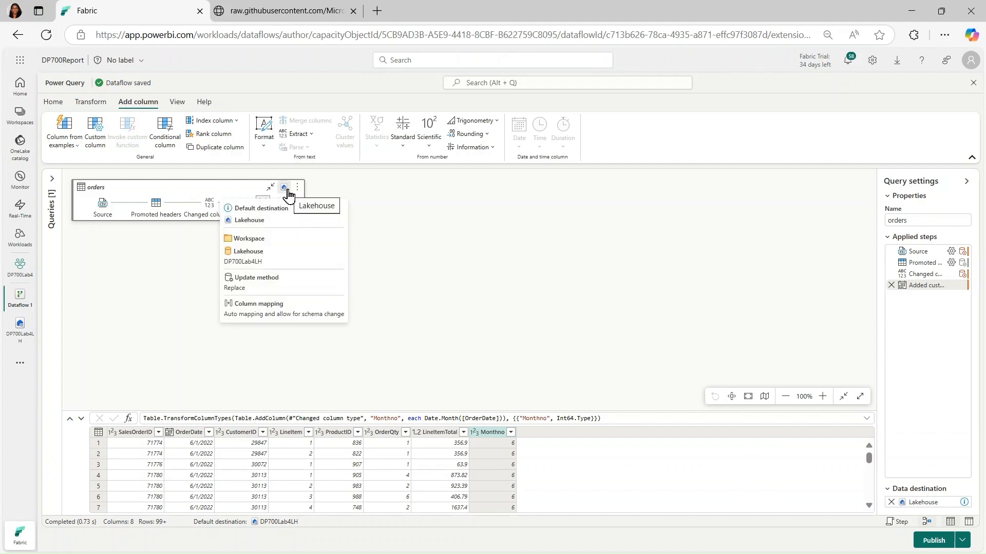
left_click(891, 503)
left_click(553, 323)
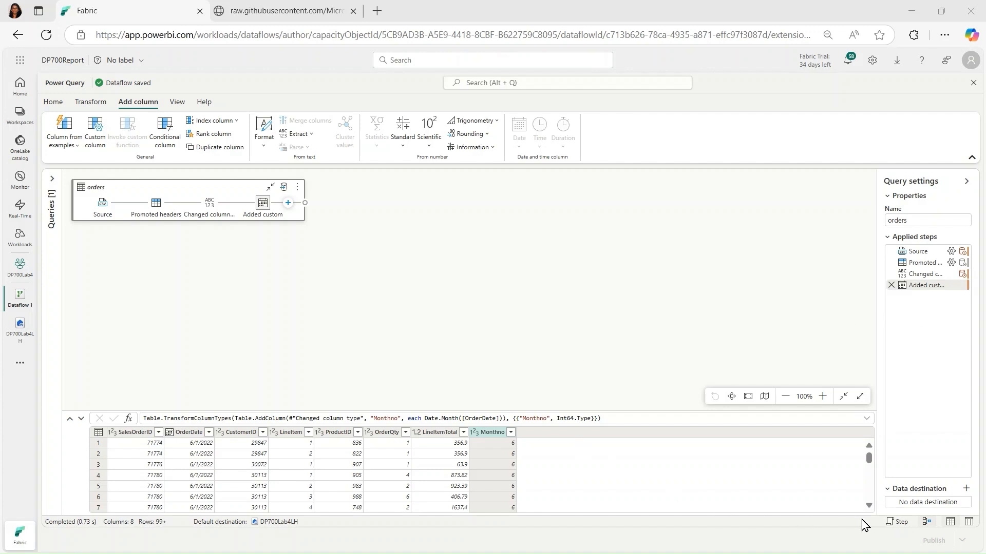
Add a new Lakehouse destination for the query, targeting a new orders table in DP700Lab4LH within the DP700Lab4 workspace
left_click(966, 489)
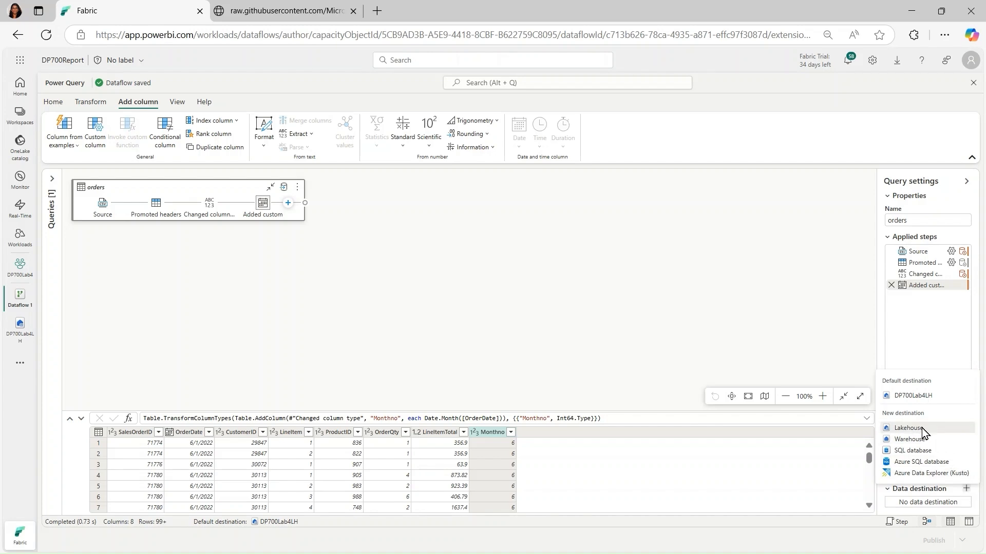
left_click(908, 428)
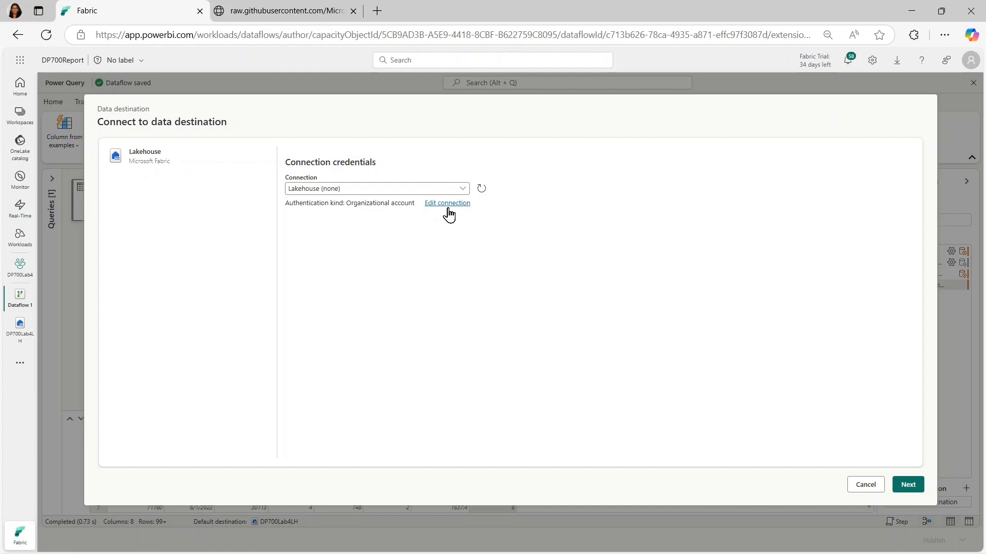
left_click(905, 486)
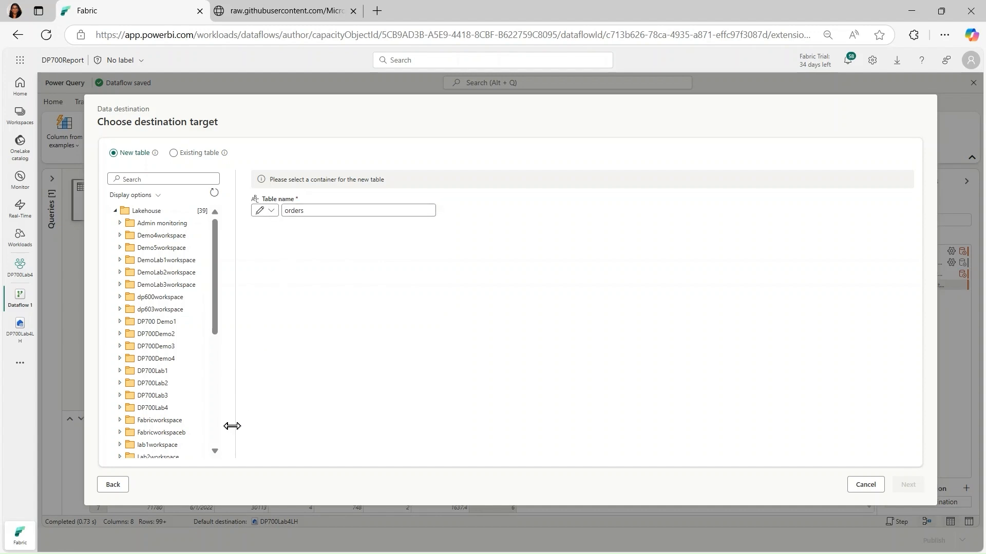
left_click(119, 408)
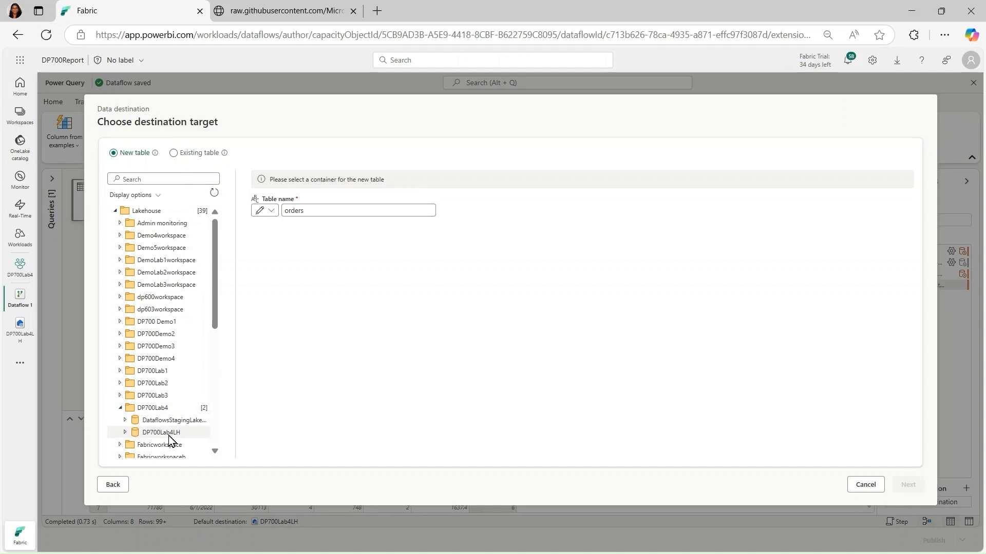
left_click(169, 435)
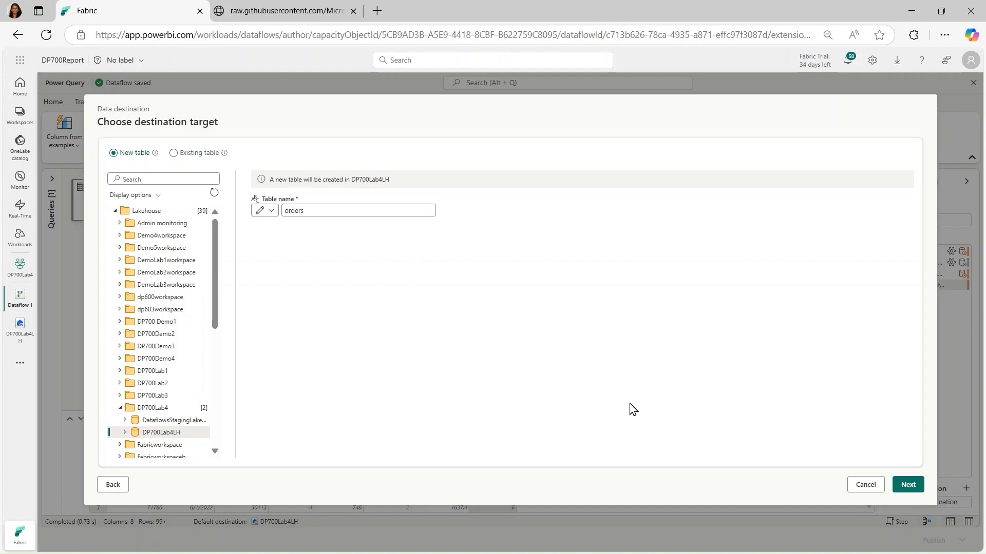
left_click(908, 485)
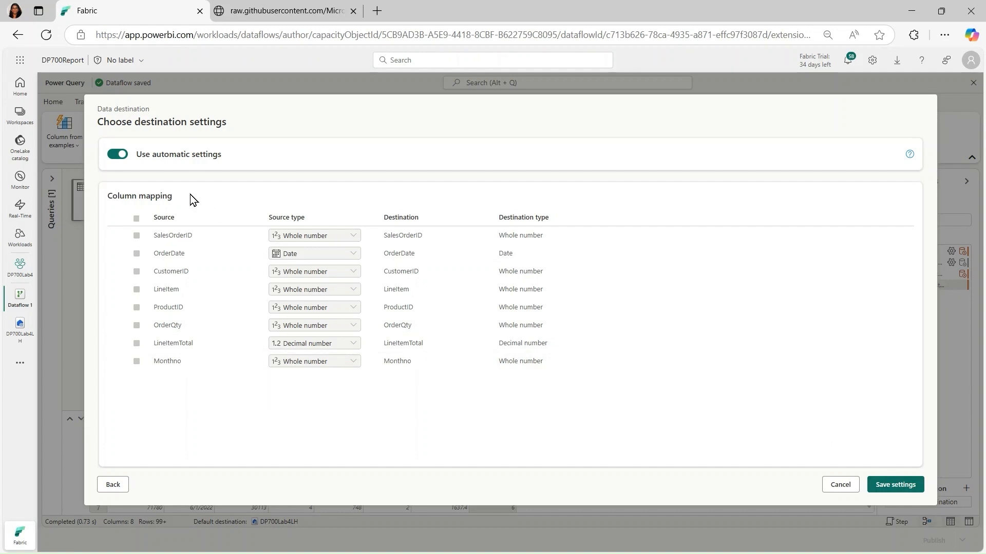
Save the destination settings with automatic settings off and the Append update method, and publish the dataflow
left_click(116, 156)
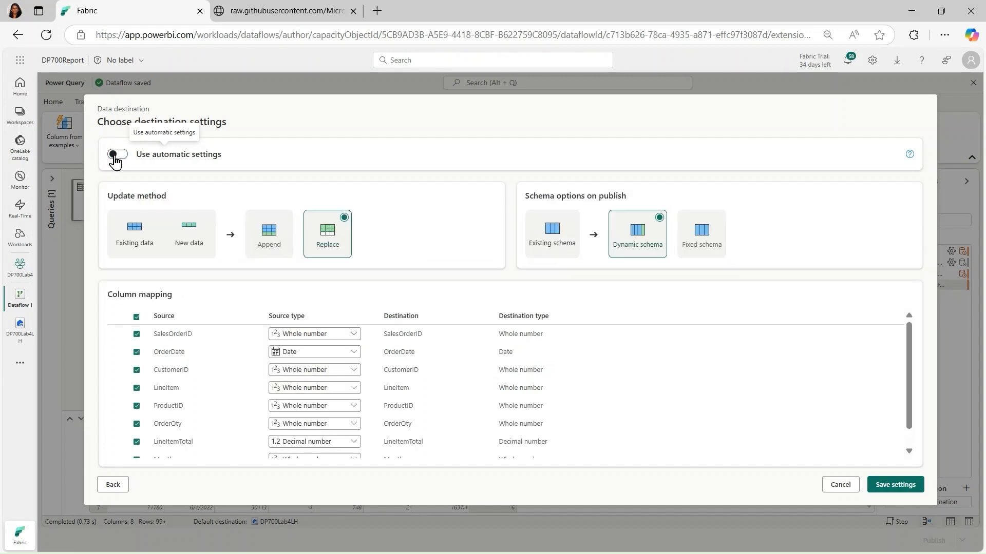
left_click(275, 248)
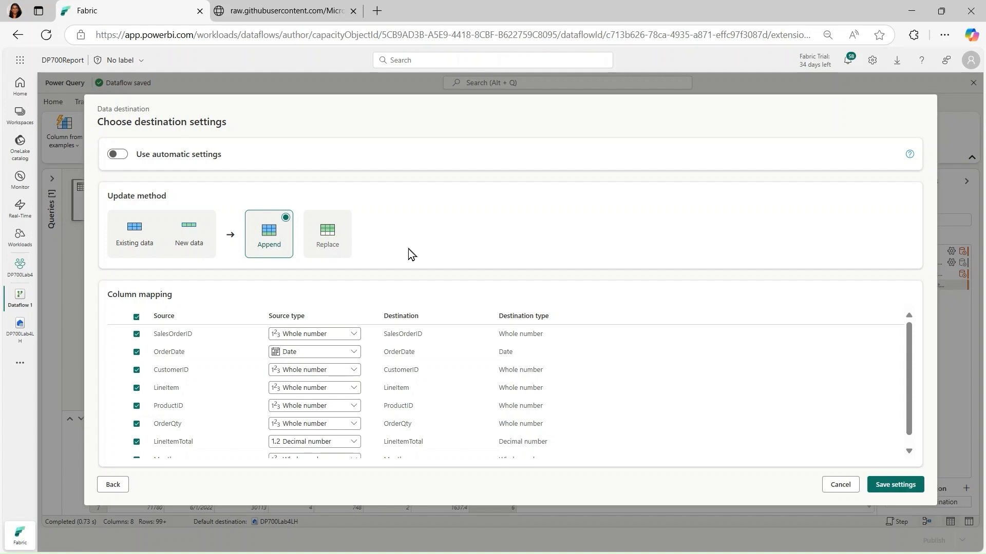
left_click(896, 484)
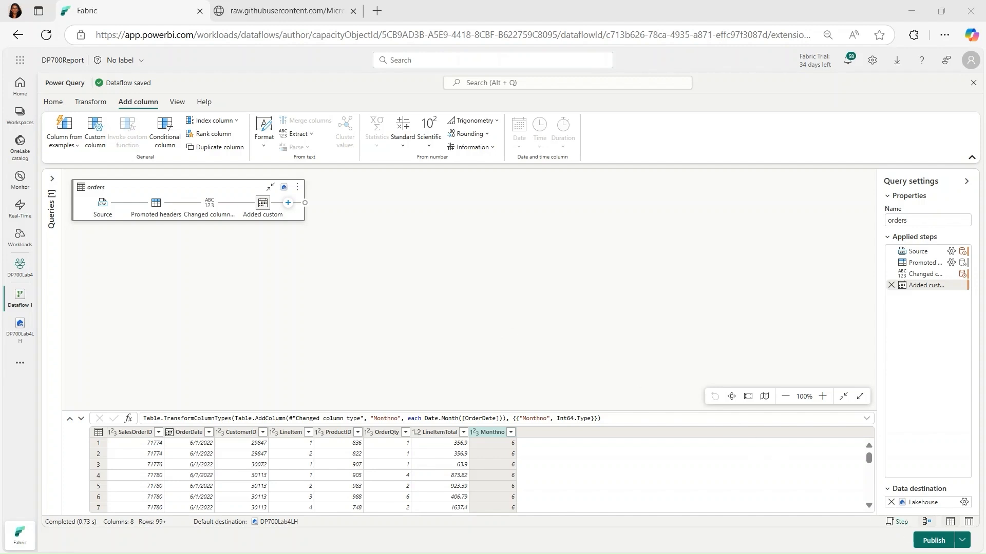
left_click(933, 541)
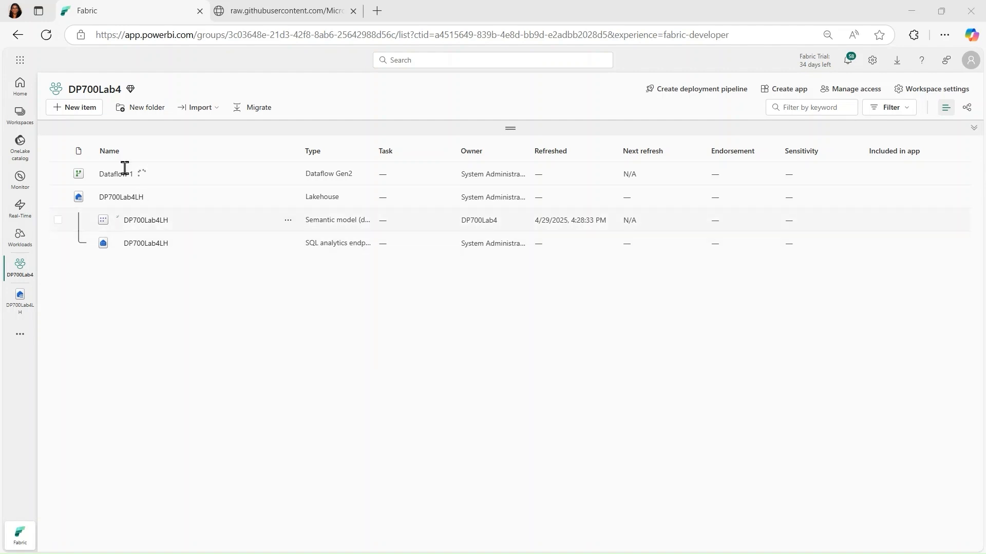
Create a new data pipeline named DP700pipeline1 in the DP700Lab4 workspace
left_click(86, 112)
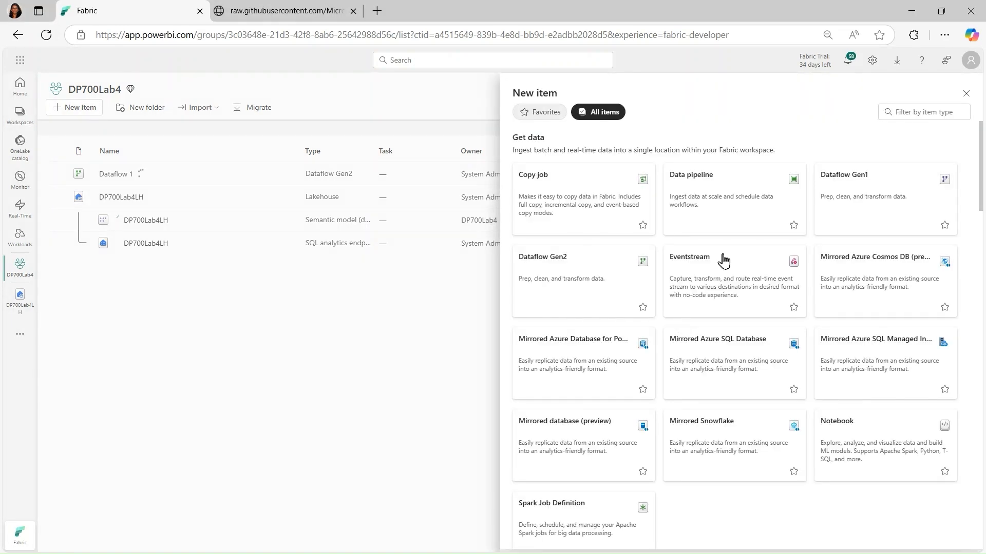
left_click(737, 207)
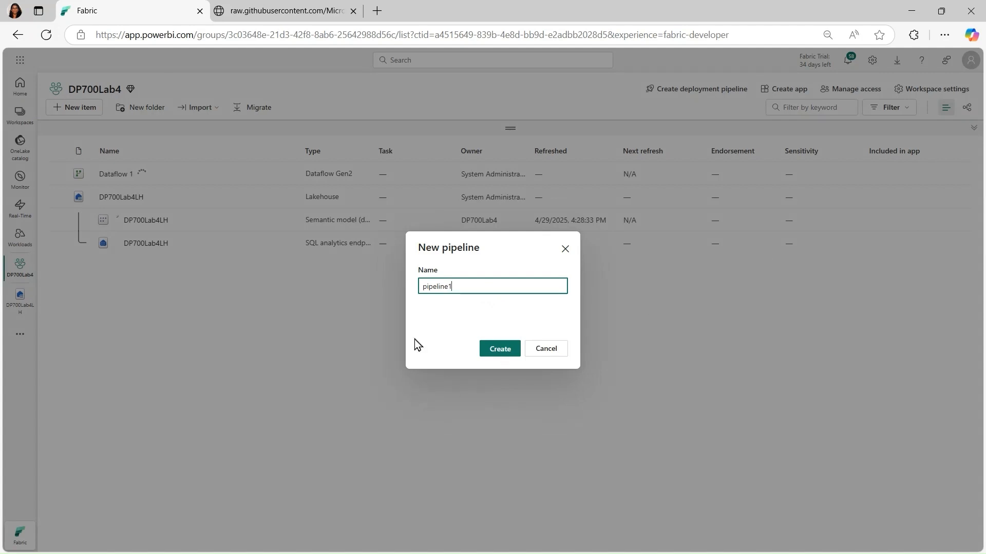
left_click_drag(462, 286, 417, 291)
left_click(421, 286)
type("DP700")
key("Right")
key("Right")
key("Right")
key("Right")
key("Right")
key("Right")
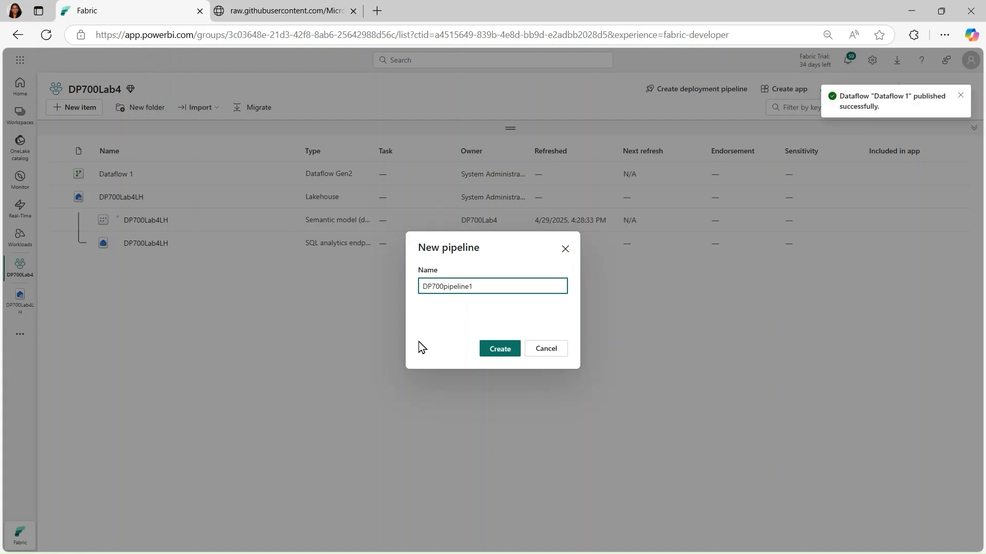
left_click(503, 352)
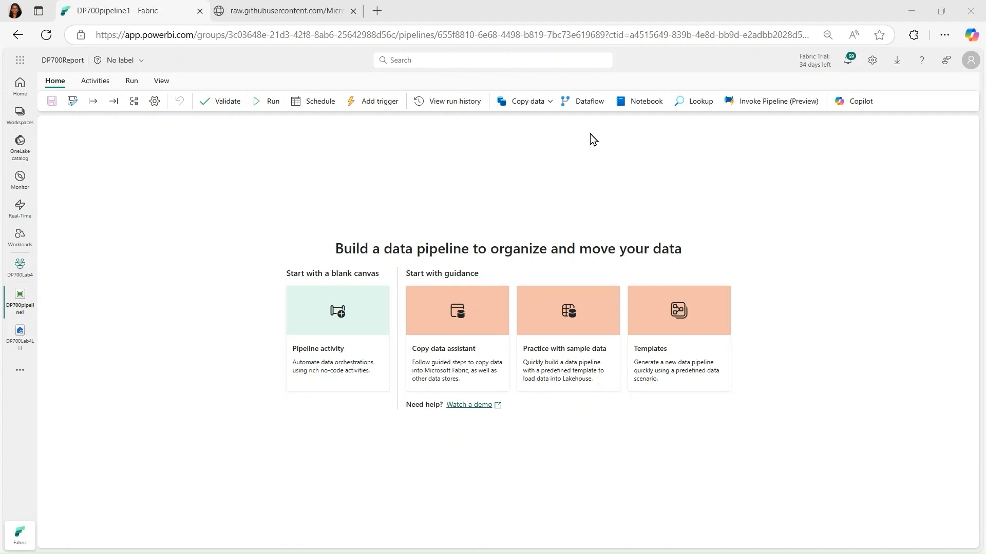
Add a Dataflow activity to the pipeline and set it to use Dataflow 1 from the DP700Lab4 workspace
left_click(589, 101)
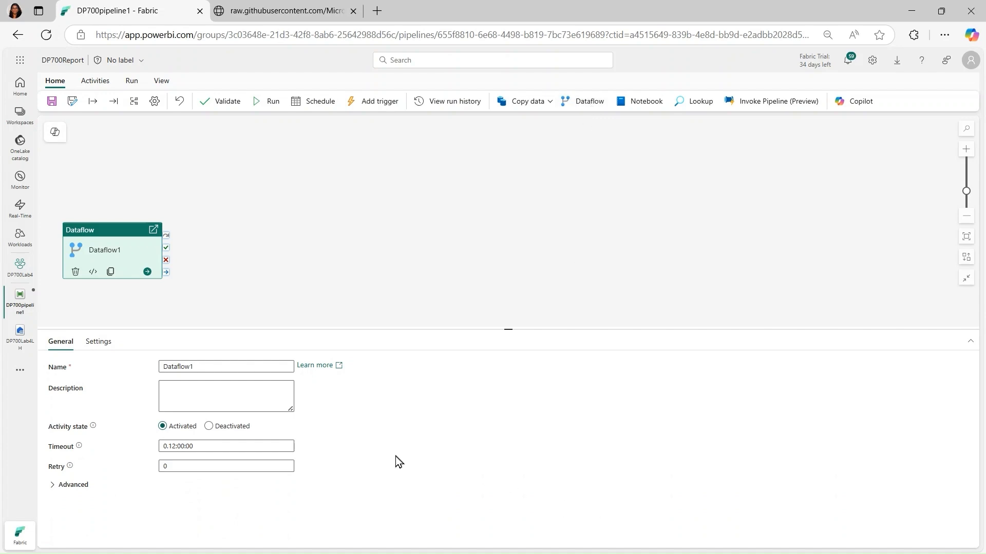
left_click(97, 343)
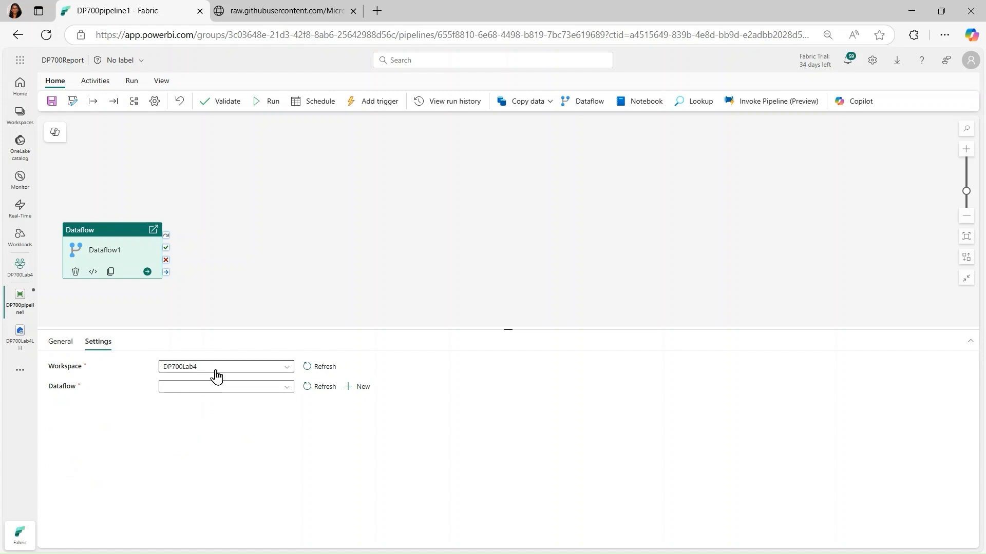
left_click(287, 388)
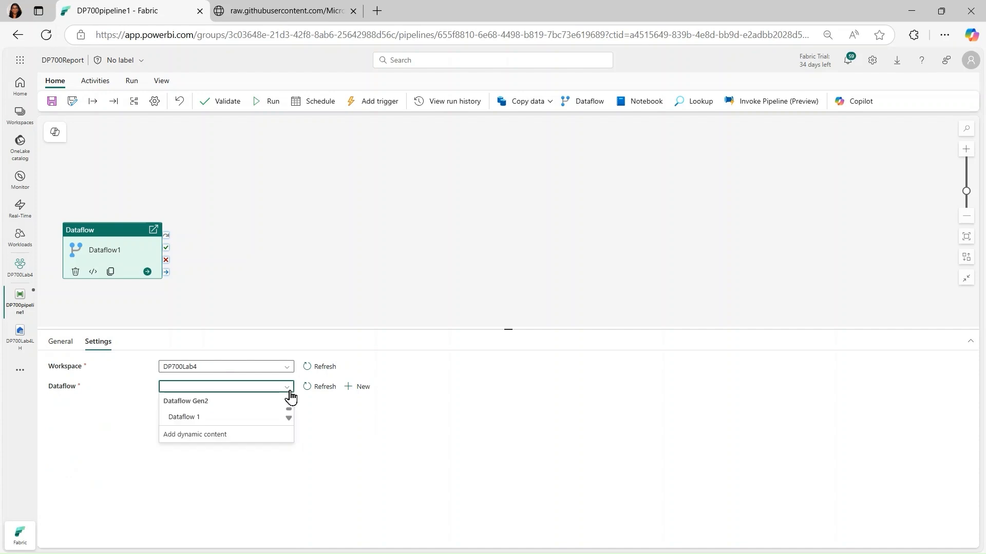
left_click(204, 420)
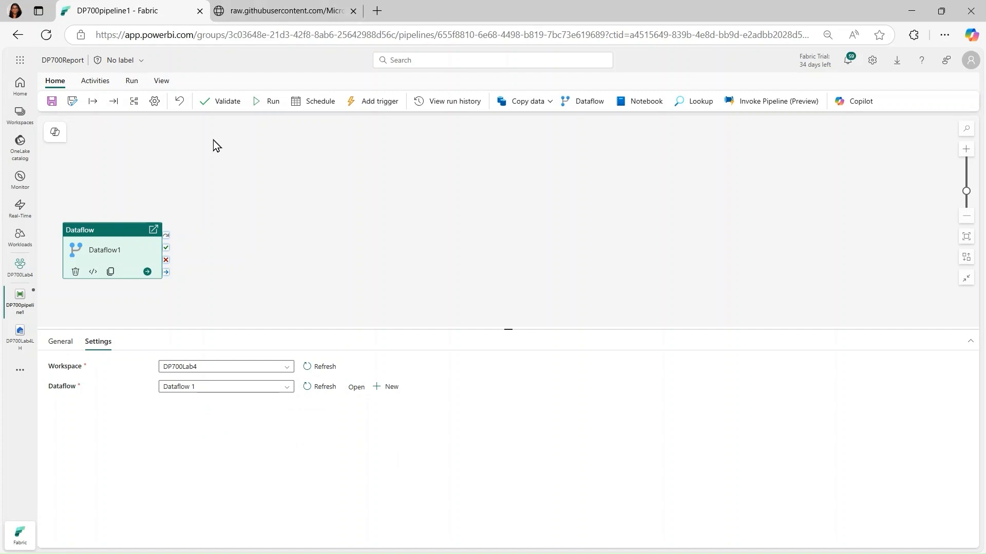
Save the pipeline and run it
left_click(51, 102)
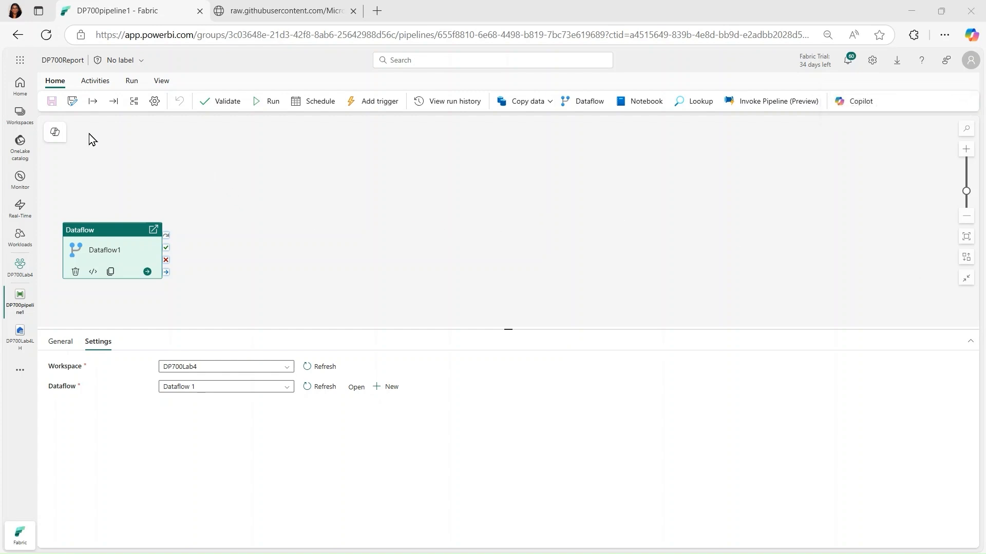
left_click(132, 83)
left_click(116, 105)
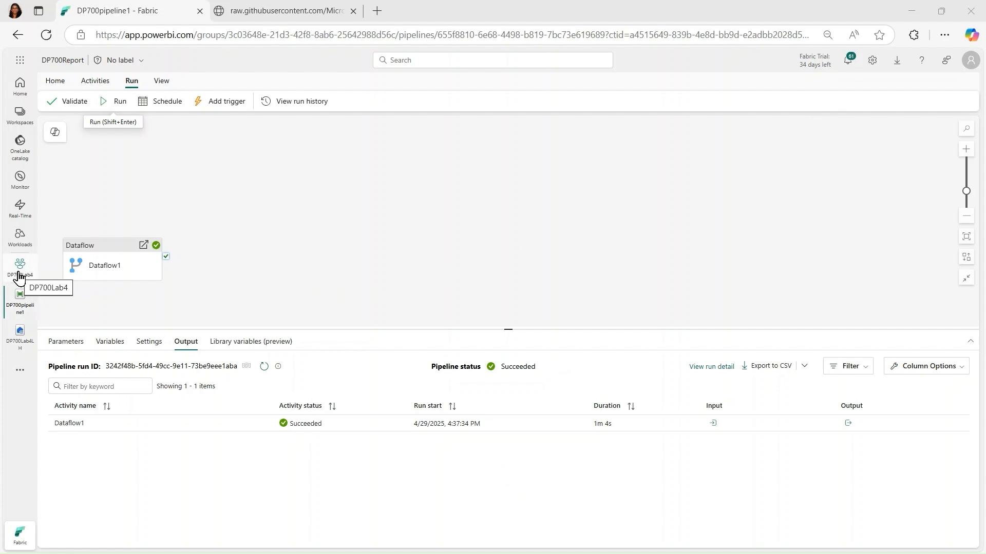
Open the DP700Lab4LH lakehouse from the workspace, refresh its tables and preview the orders table
left_click(20, 277)
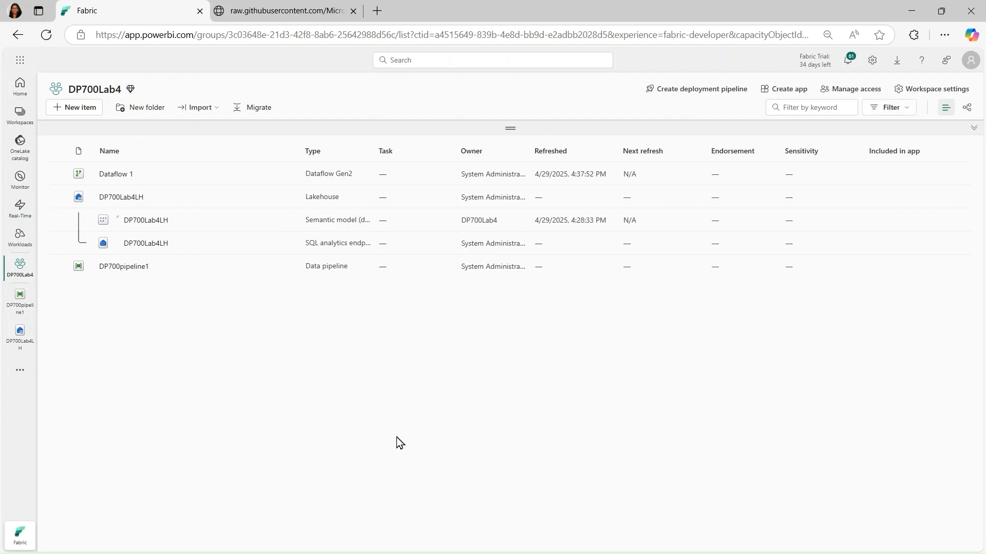
left_click(121, 200)
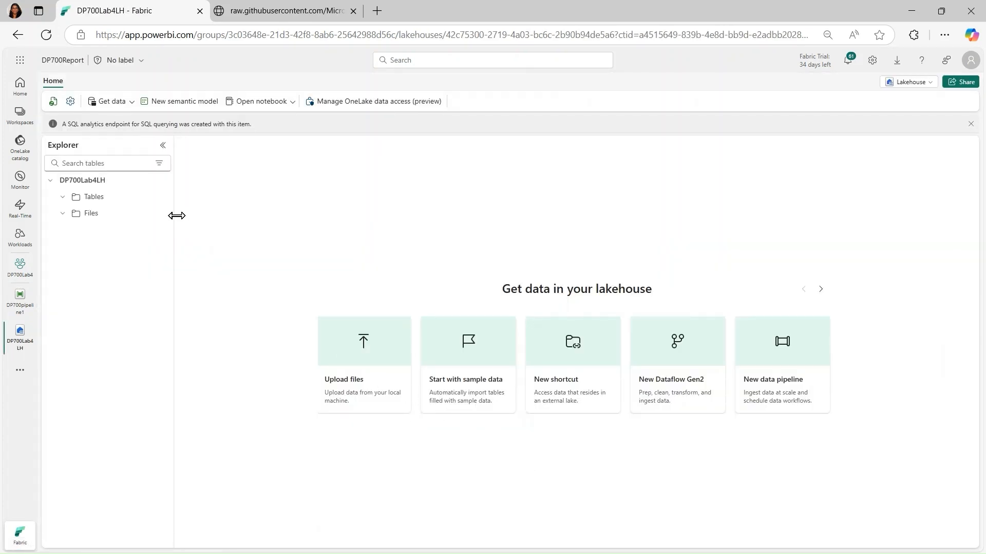
left_click(163, 198)
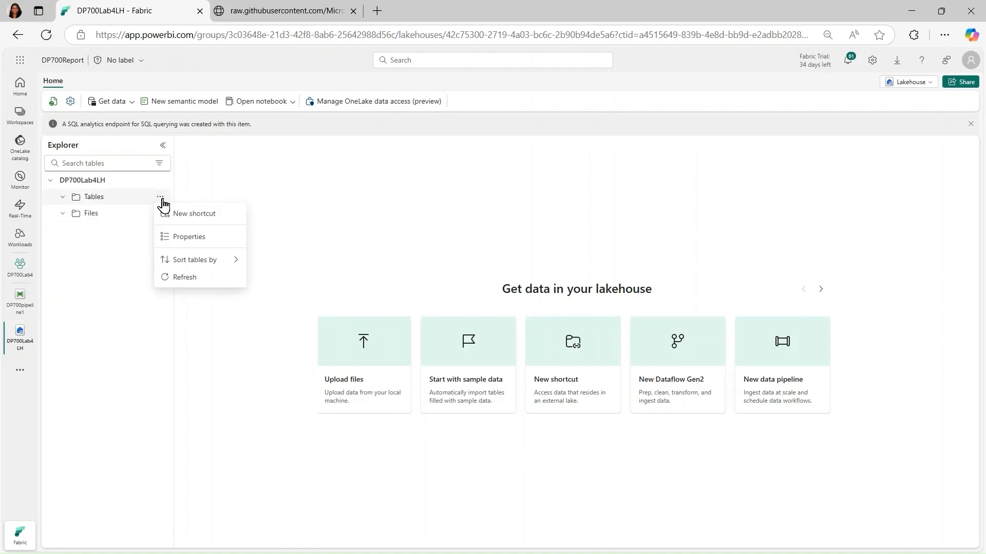
left_click(182, 277)
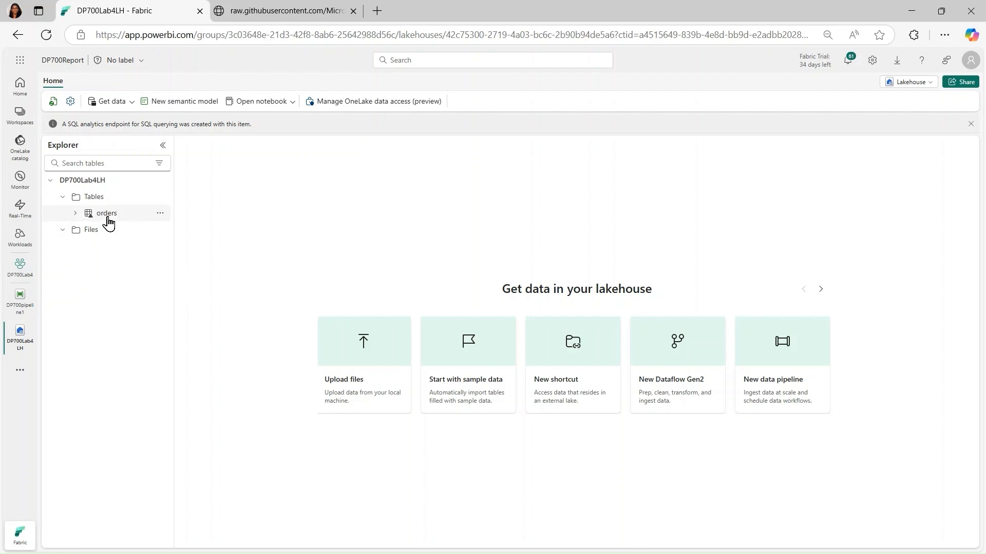
left_click(107, 214)
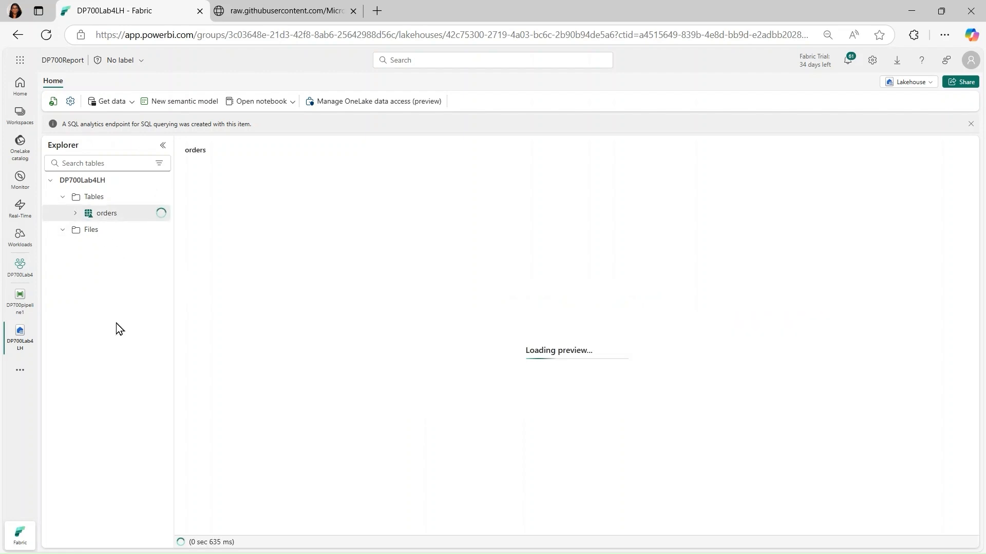